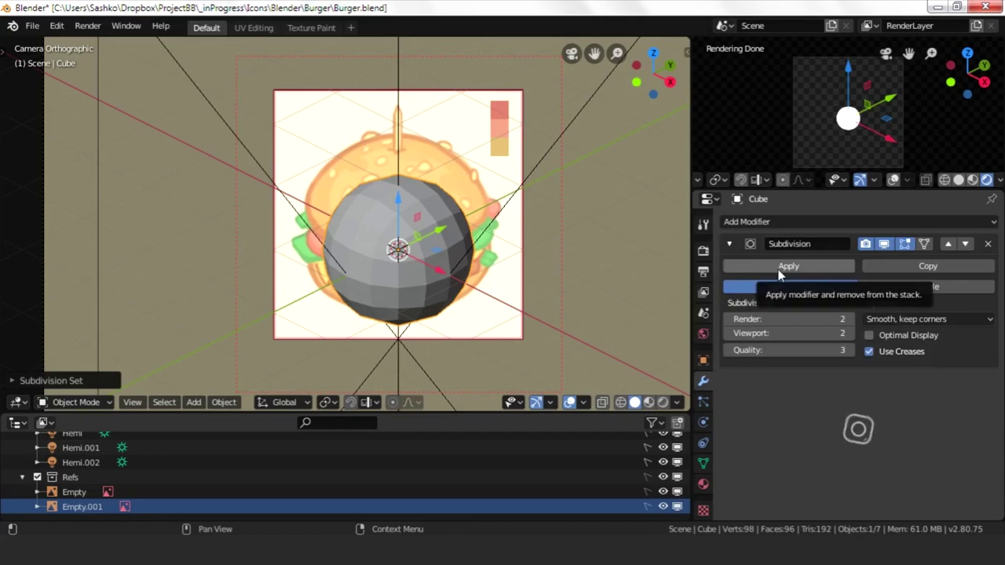
- Apply the sphere's Subdivision modifier, then move and scale it into a dome over the top bun
left_click(779, 270)
key("g")
left_click(380, 292)
key("s")
left_click(555, 233)
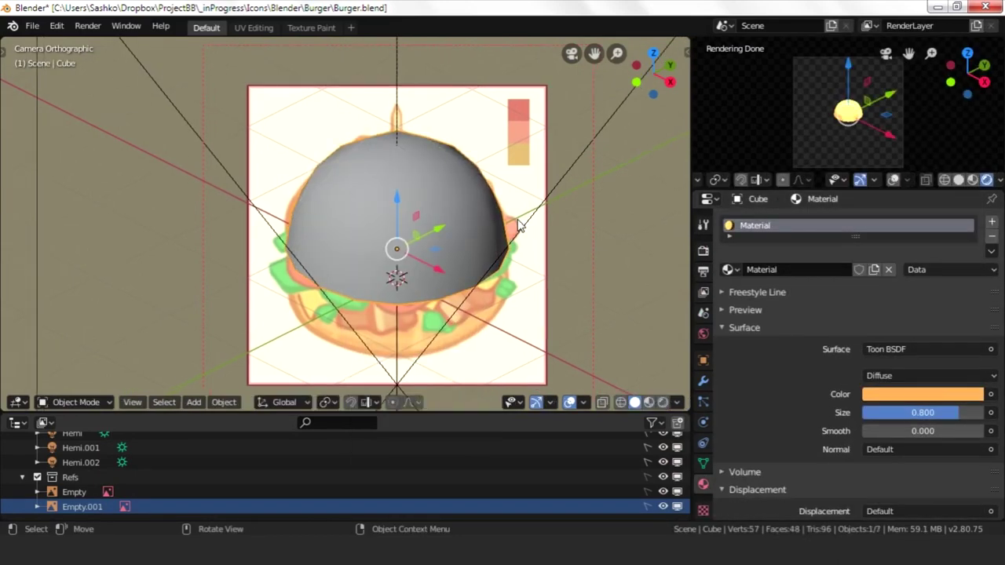
- Duplicate the dome and flip the copy upside down beneath it as the bottom bun
scroll(519, 225, "up", 1)
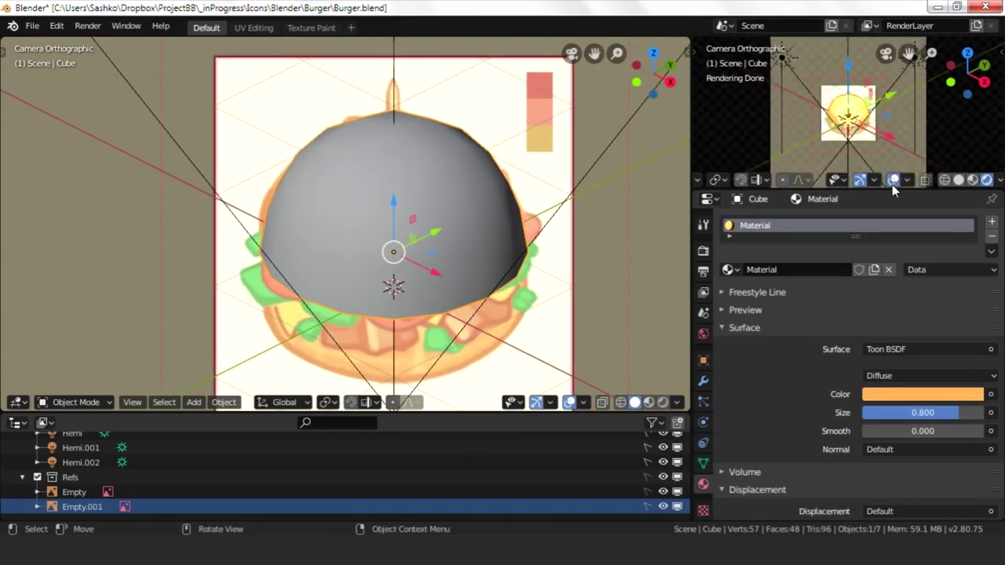
left_click(907, 180)
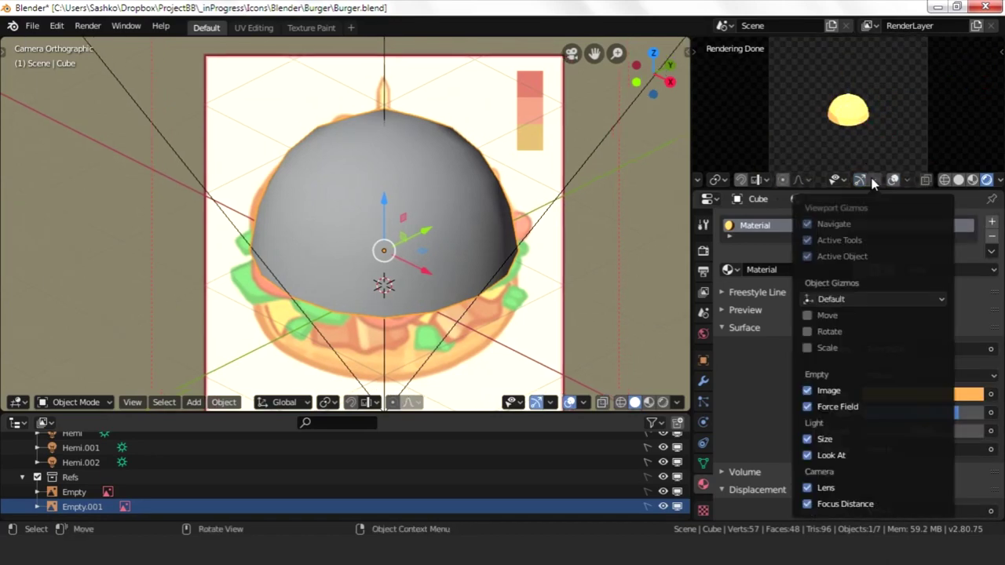
scroll(416, 212, "down", 2)
key("shift+d")
key("z")
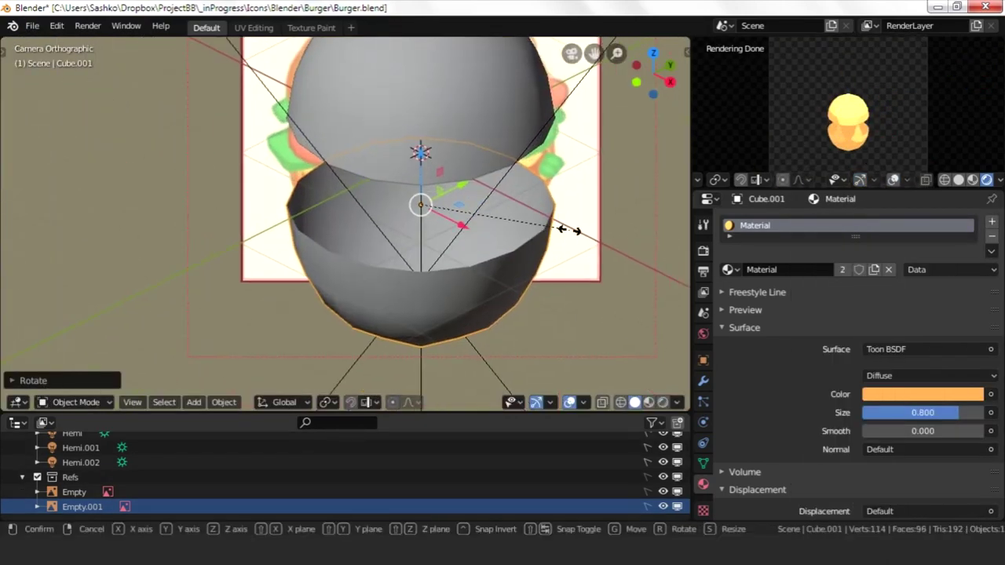
left_click(567, 224)
key("KP_3")
key("Tab")
key("KP_1")
- Scale the lower bun's bottom edge loop inward into a shallow bowl shape
left_click(330, 241, "alt")
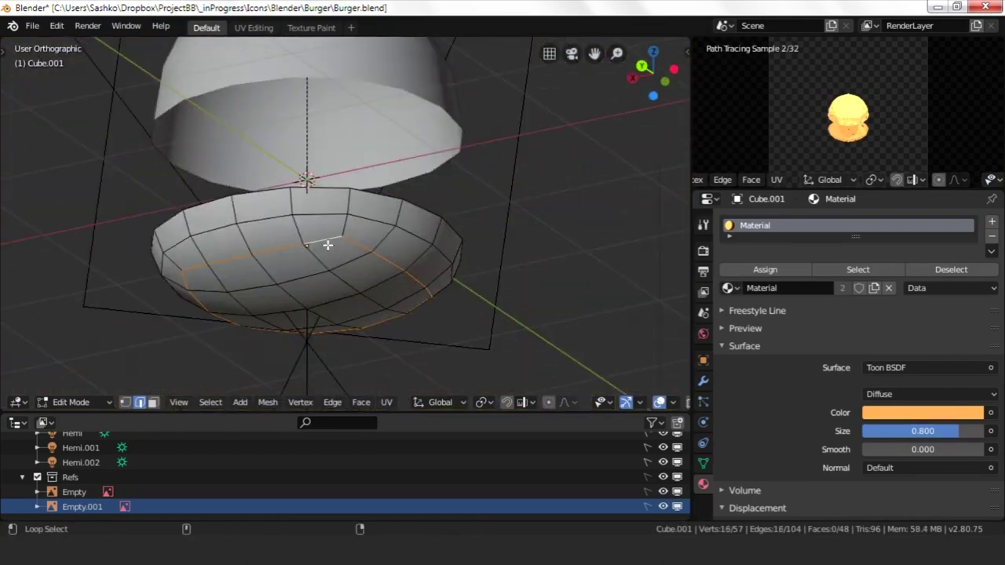
key("s")
left_click(523, 278)
key("Tab")
middle_click_drag(523, 278, 412, 311)
key("Tab")
key("Tab")
key("Tab")
left_click(474, 301, "alt")
- Reshape the top bun's rim with inverse-square proportional editing to match the reference
key("Tab")
key("KP_0")
key("shift+z")
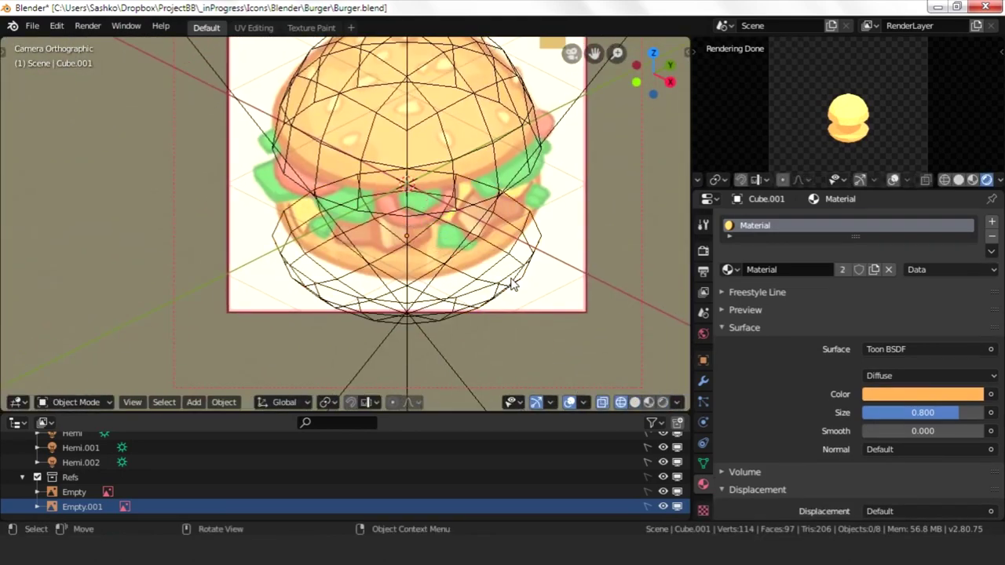
key("Escape")
key("shift+z")
key("Tab")
key("shift+space")
key("Escape")
key("g")
key("shift+o")
key("shift+o")
key("shift+o")
scroll(376, 118, "down", 2)
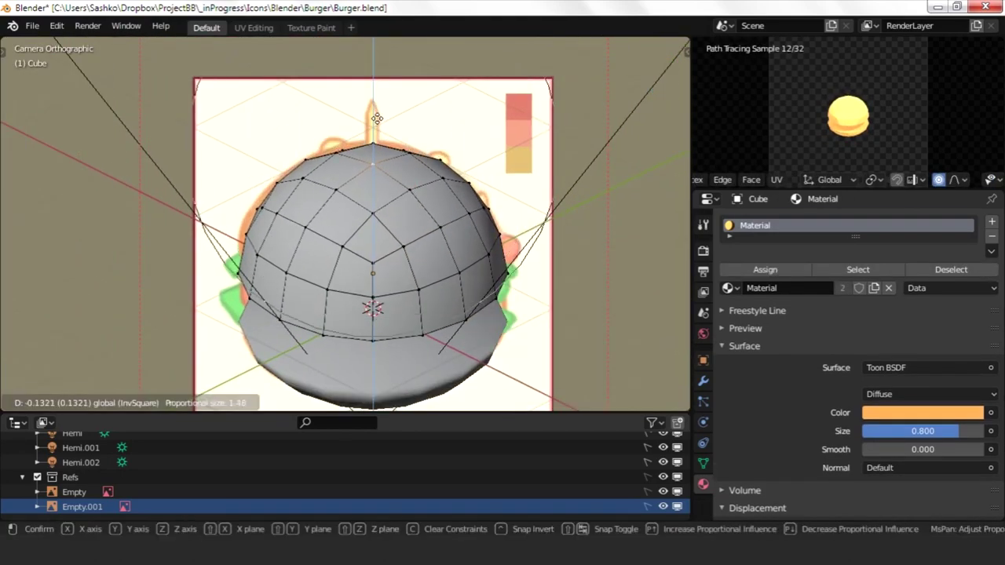
left_click(377, 118)
key("Tab")
- Check both buns from the camera view and adjust the bottom bun's rotation
mouse_move(486, 225)
middle_mouse_down()
mouse_move(444, 226)
mouse_move(355, 272)
middle_mouse_up()
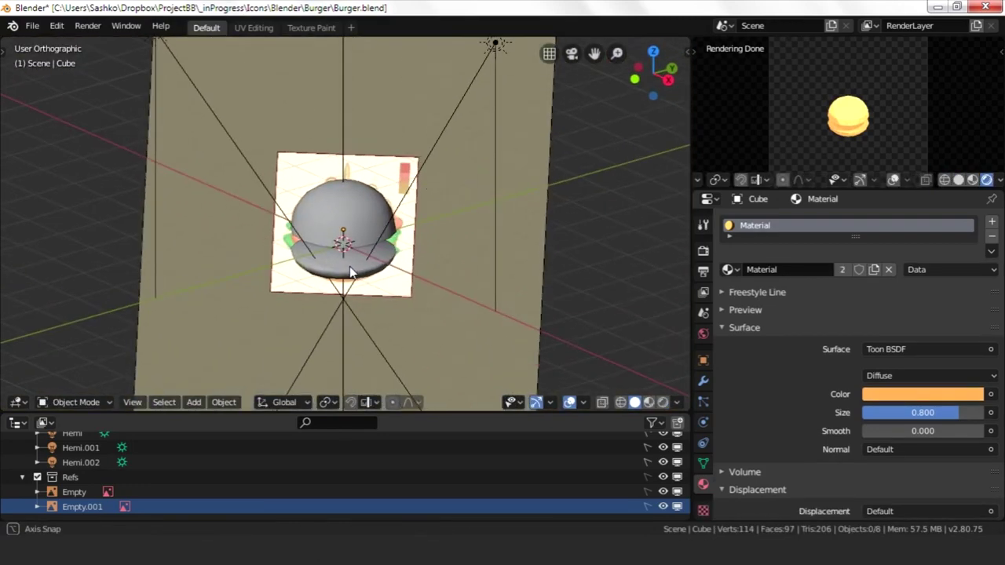
key("KP_0")
left_click(500, 362)
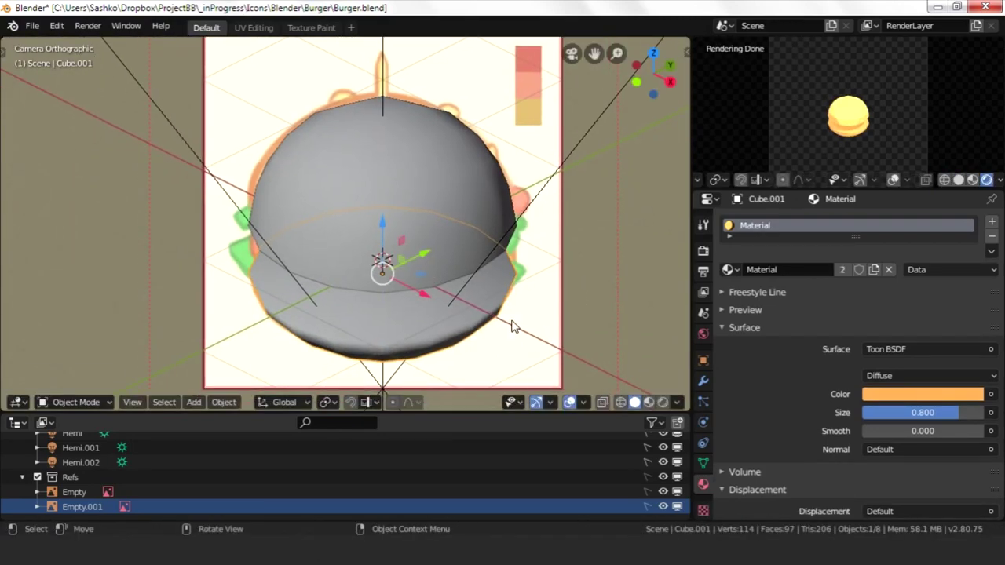
key("shift+a")
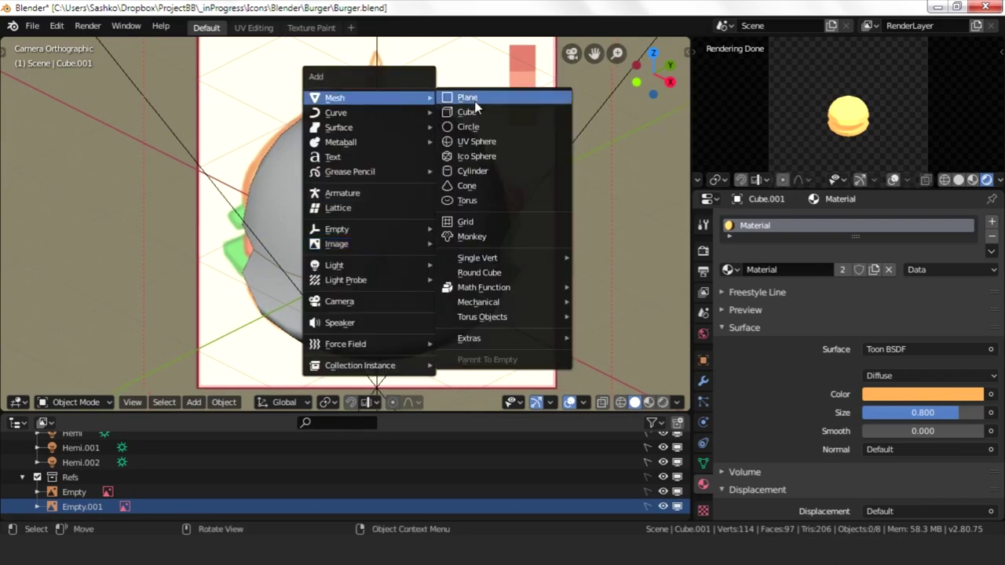
- Add a cylinder, shrink it to toothpick thickness, apply its scale and raise it vertically
left_click(469, 180)
key("s")
left_click(450, 222)
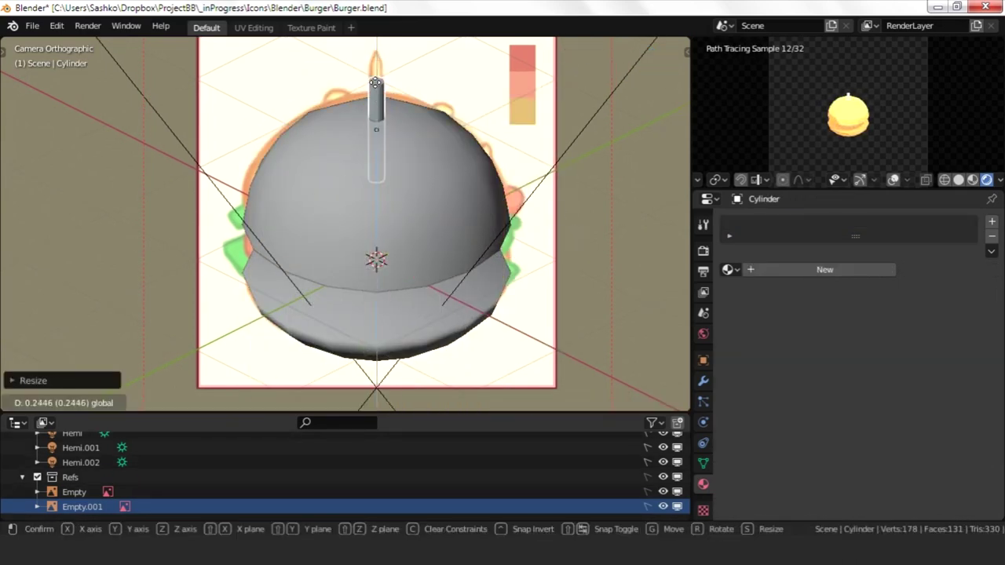
left_click(376, 83)
key("ctrl+a")
left_click(471, 199)
scroll(426, 171, "up", 2)
scroll(362, 221, "up", 3)
key("g")
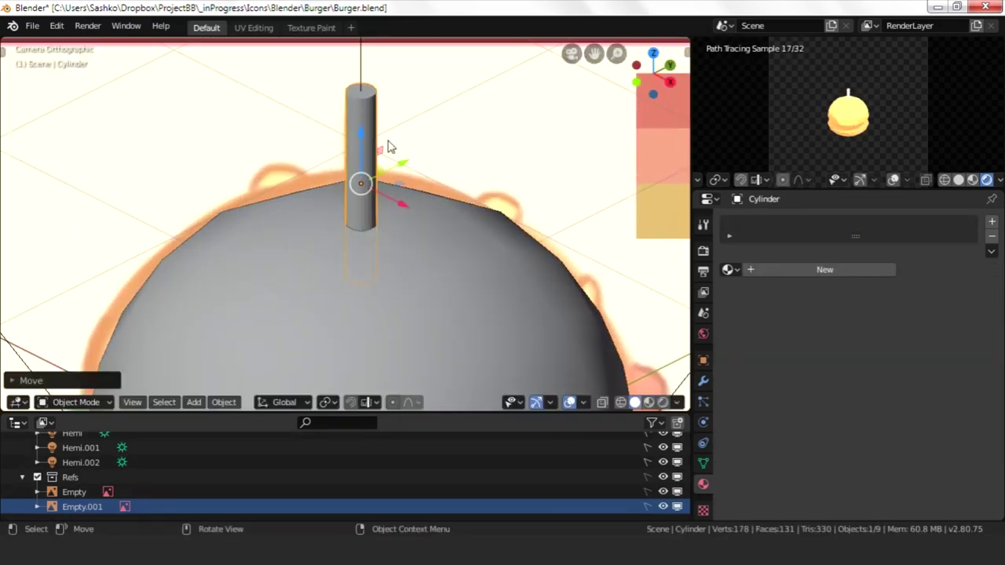
- Bevel the toothpick's top into a point
key("Tab")
scroll(387, 149, "up", 2)
key("ctrl+b")
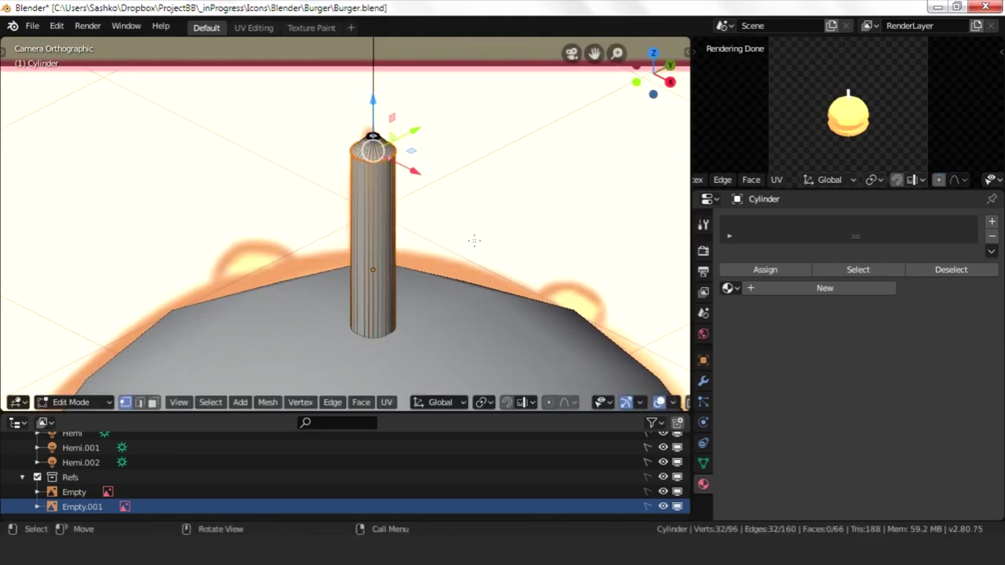
key("Tab")
scroll(476, 366, "down", 3)
- Add a flat plane and choose a colour for its Salad material
key("shift+a")
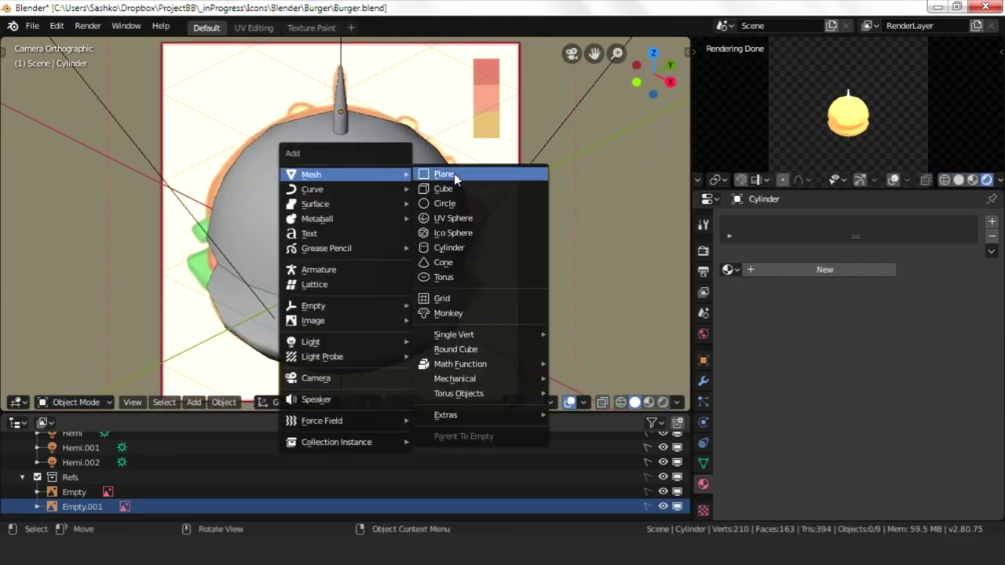
left_click(454, 174)
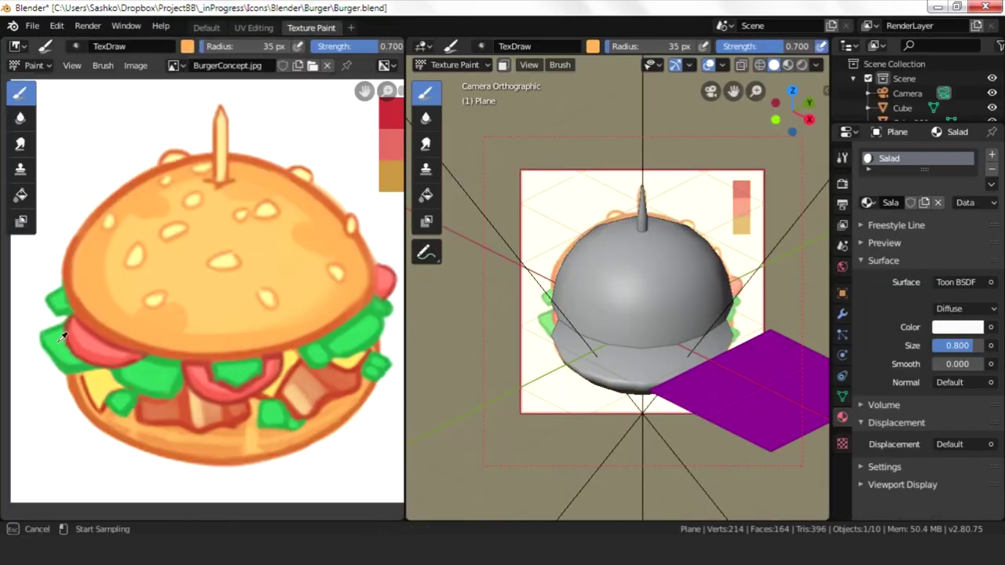
left_click(187, 46)
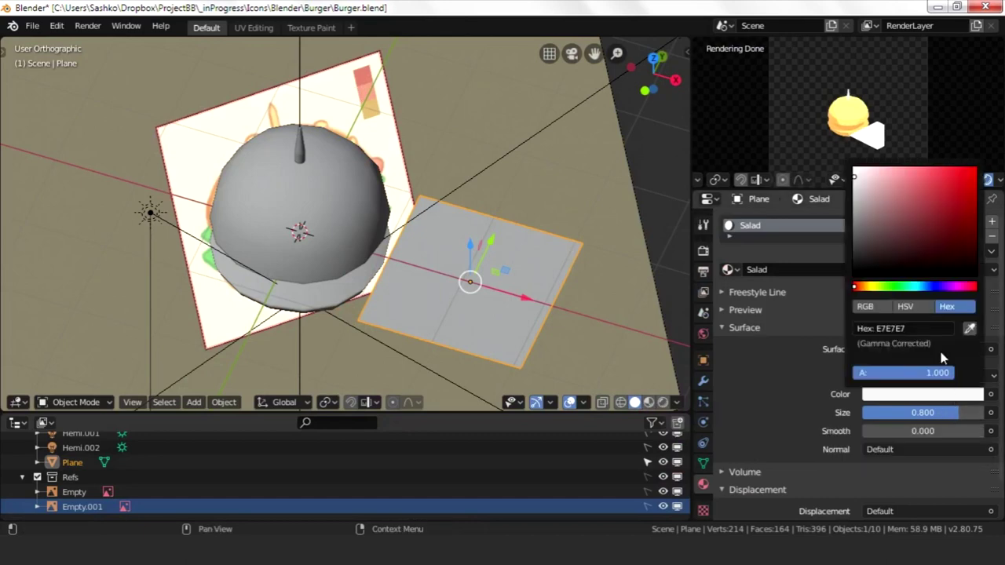
middle_click_drag(534, 235, 495, 243)
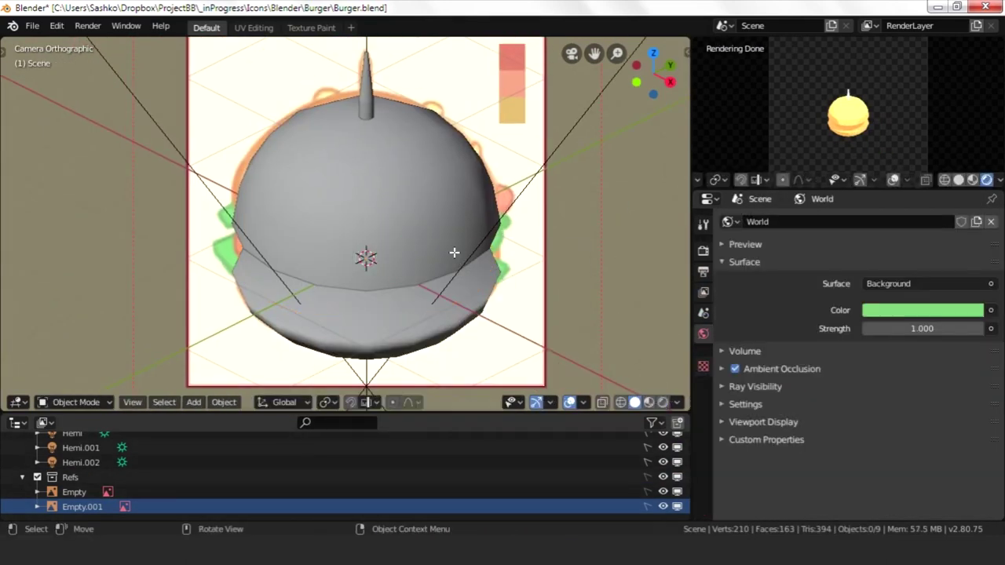
- Add a circle to serve as the filling layer between the buns
key("shift+a")
left_click(549, 286)
left_click(39, 382)
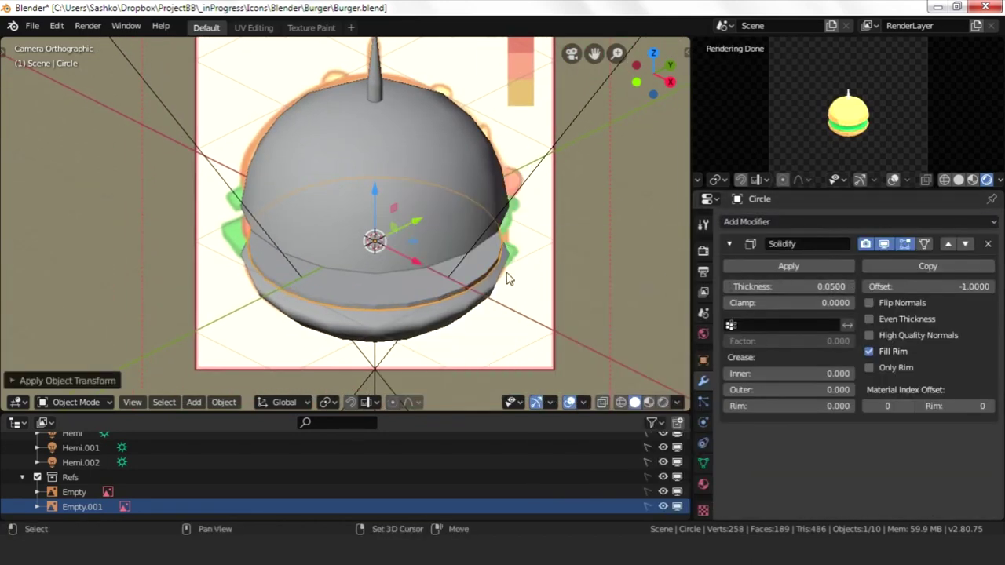
- Inset the face of the salad disc
scroll(525, 279, "up", 2)
key("Tab")
key("i")
key("Tab")
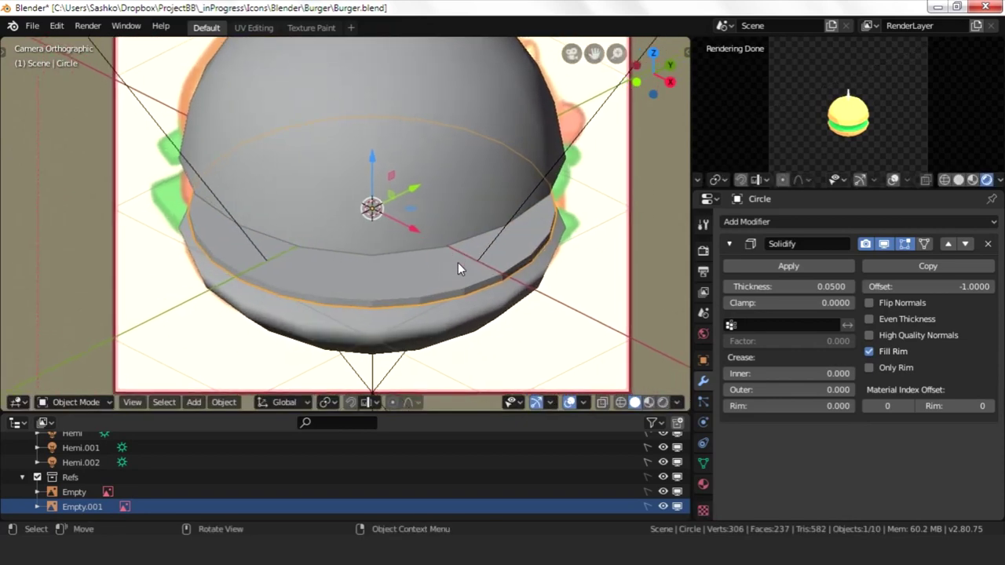
- Randomly select salad rim vertices and move them with soft falloff into a jagged edge
key("g")
key("z")
left_click(211, 402)
left_click(276, 139)
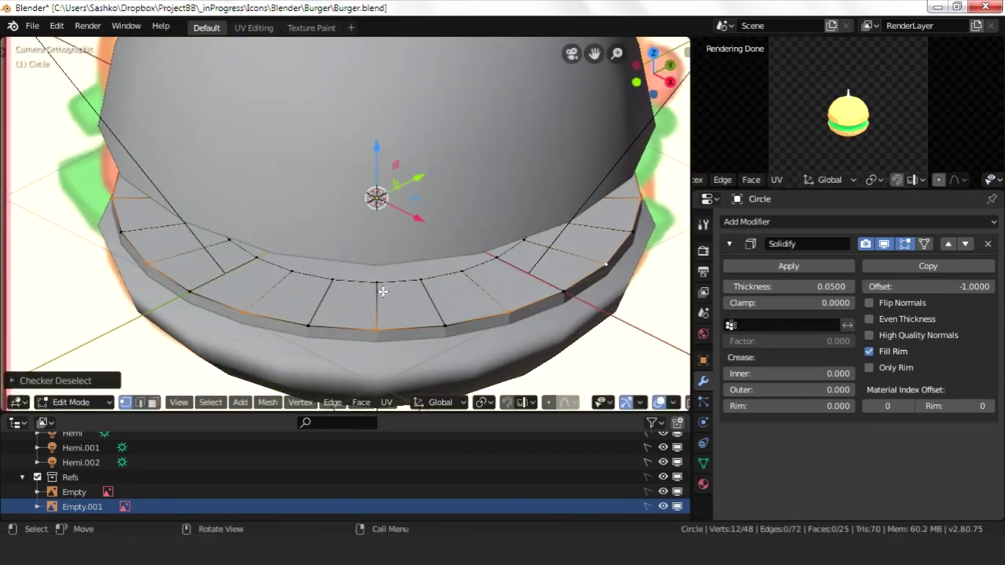
key("o")
key("g")
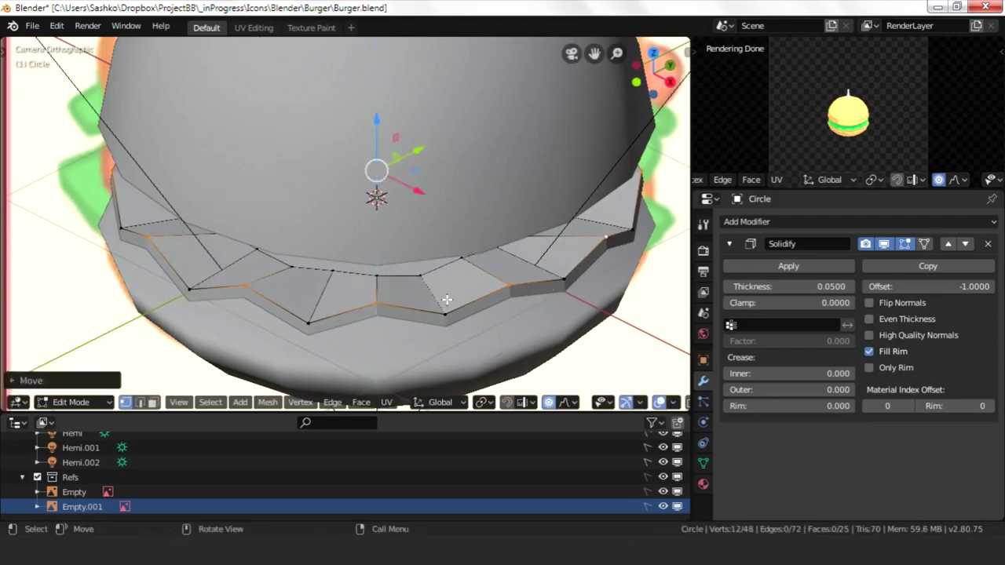
left_click(123, 180)
middle_click_drag(126, 189, 362, 235)
key("g")
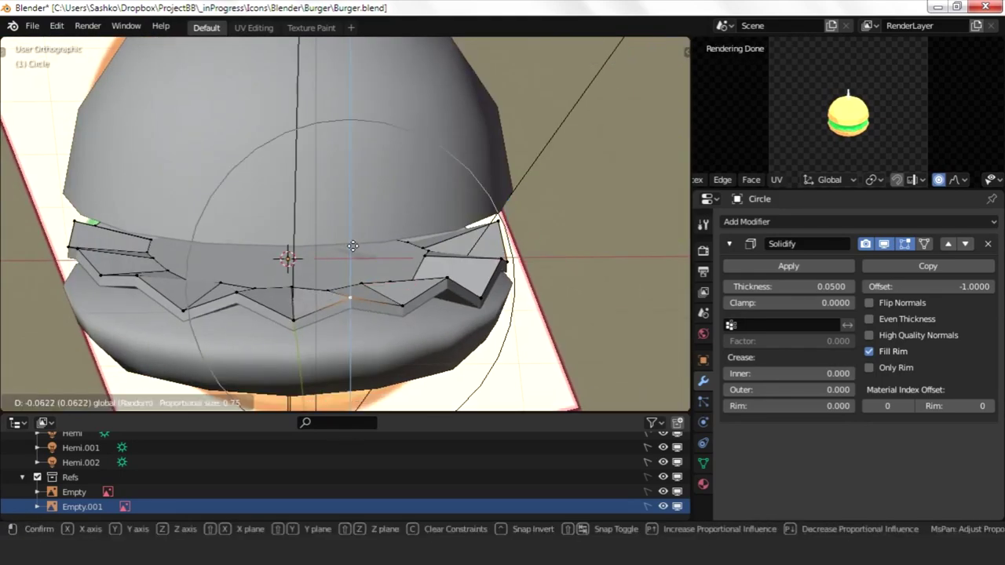
left_click(355, 248)
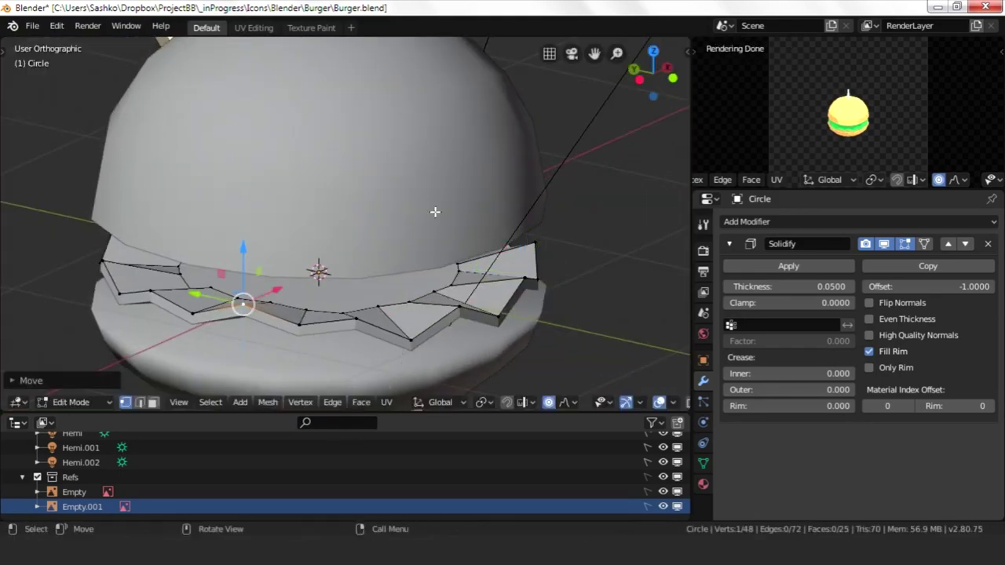
key("Tab")
- Add a Subdivision modifier to the disc and order it before Solidify
key("ctrl+1")
left_click(729, 244, "ctrl")
left_click(947, 269)
- Raise more rim vertices vertically to make the salad edge wavy, then add a cube
key("Tab")
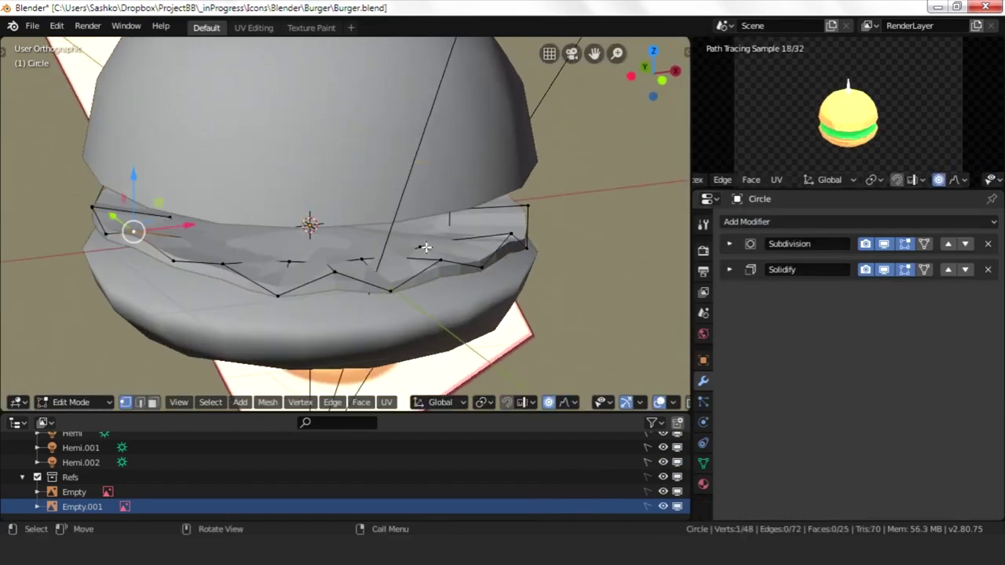
key("g")
key("KP_0")
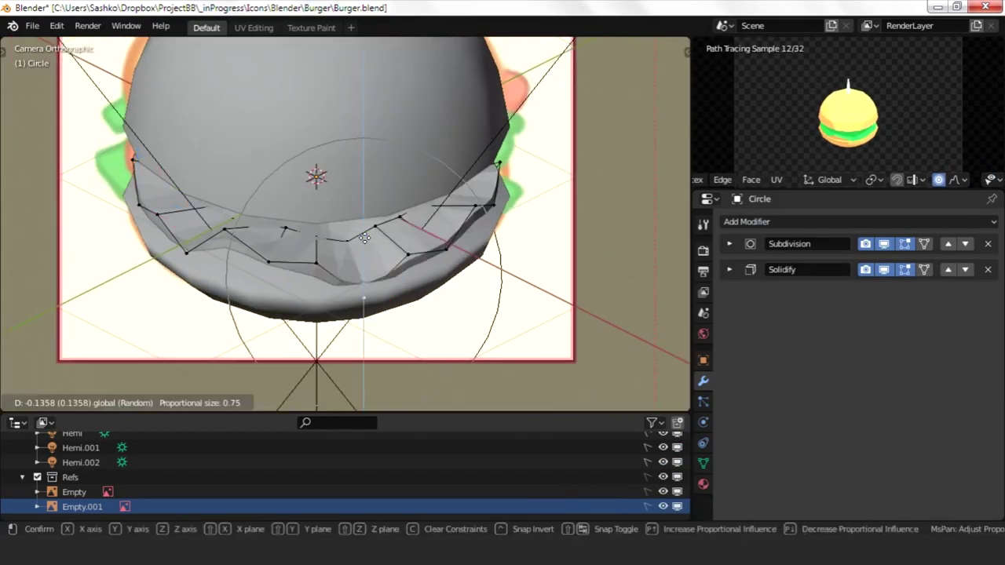
left_click_drag(268, 216, 276, 230)
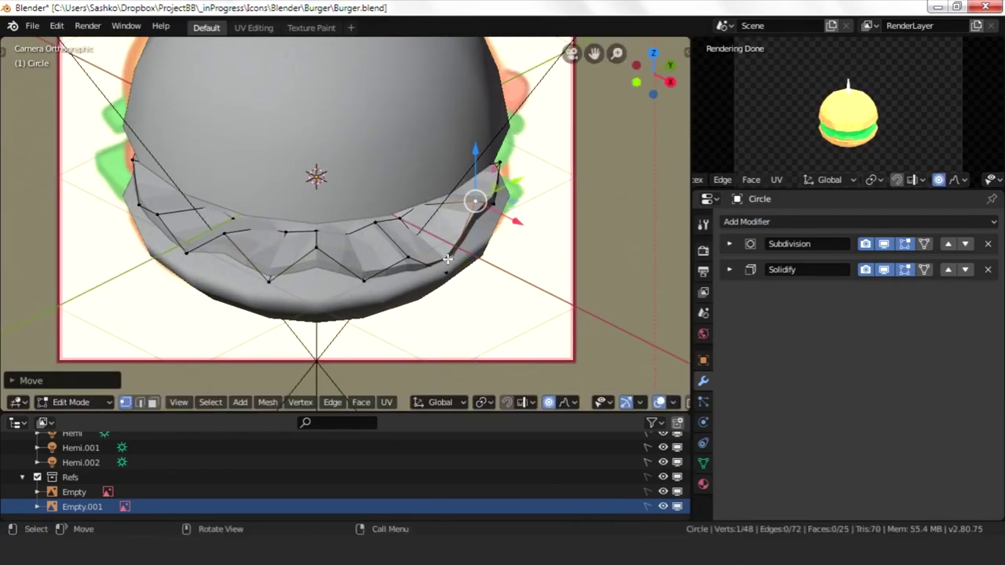
middle_click_drag(176, 192, 208, 203, "shift")
key("g")
key("z")
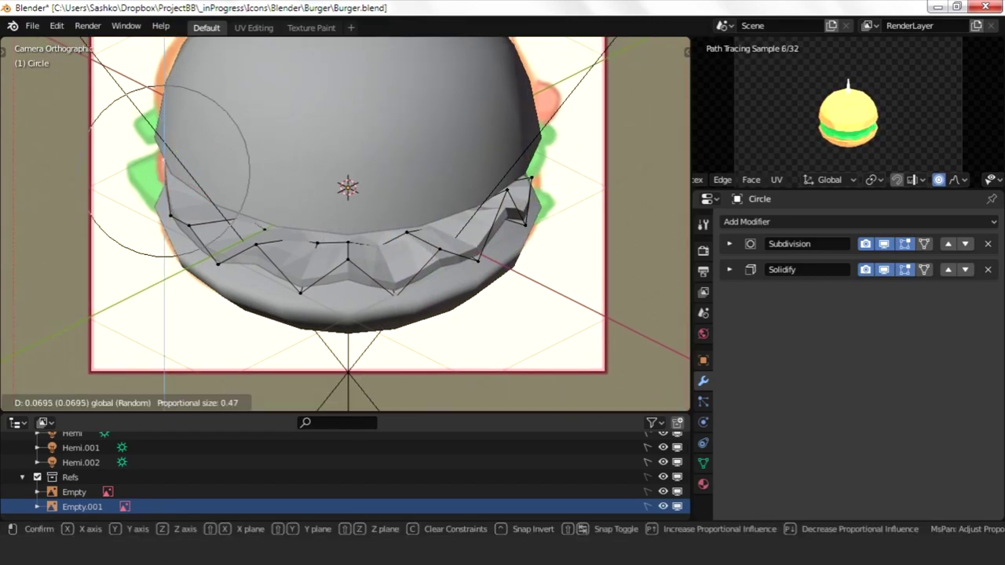
key("Tab")
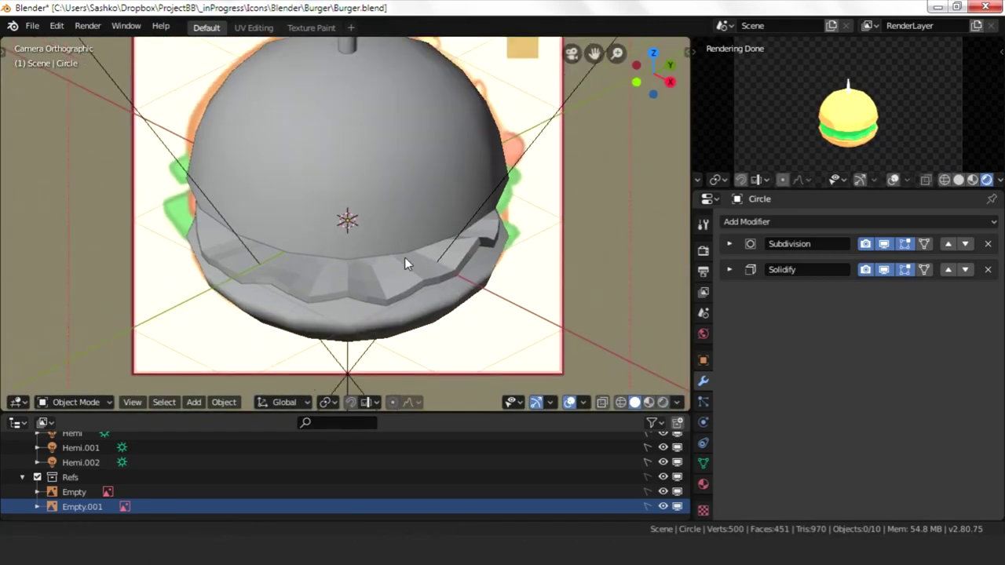
key("shift+a")
left_click(471, 262)
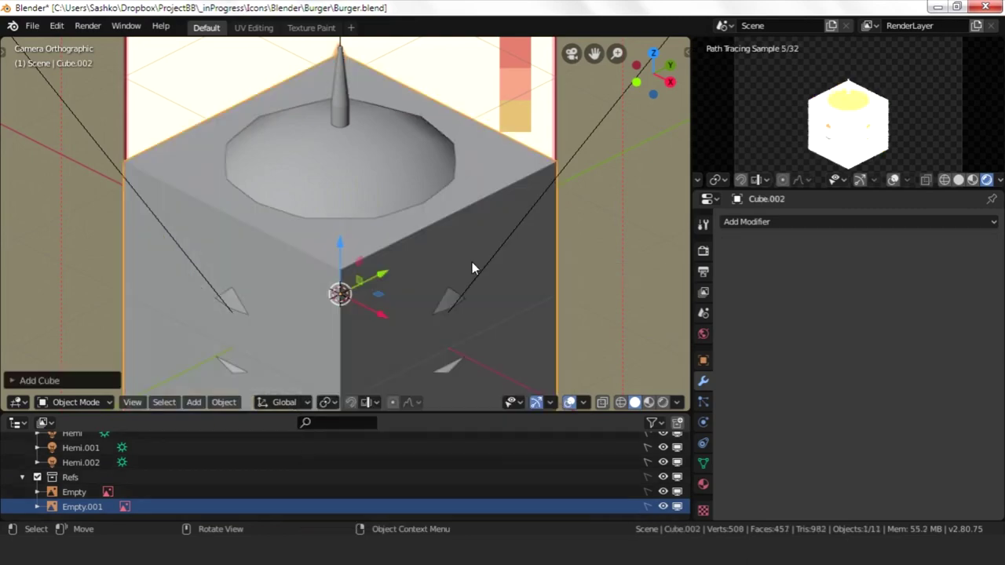
- Shrink the new cube, subdivide it and round it into a sphere squashed along Y
scroll(471, 262, "down", 2)
key("s")
left_click(351, 214)
key("ctrl+2")
key("KP_1")
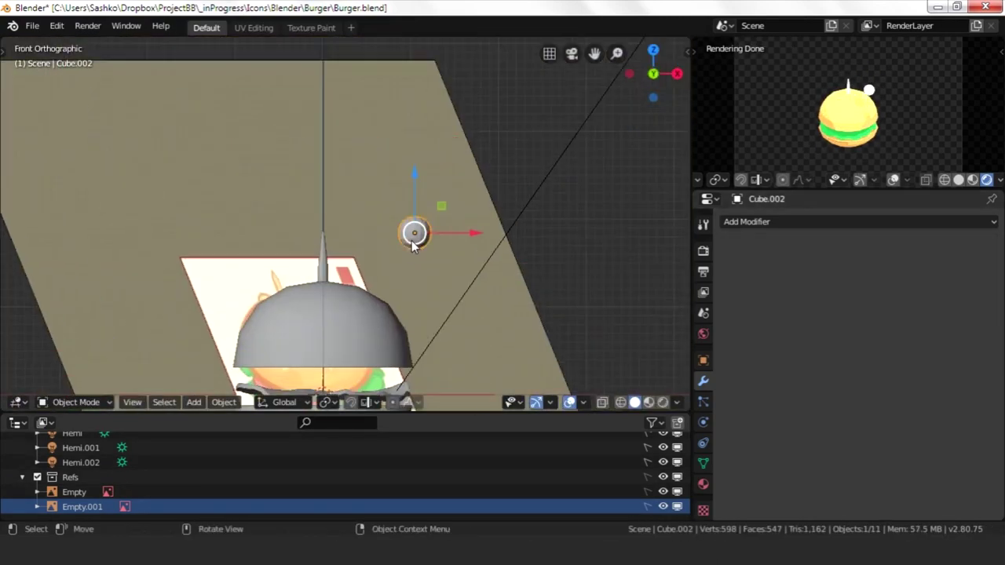
key("KP_Decimal")
middle_click_drag(358, 217, 500, 263)
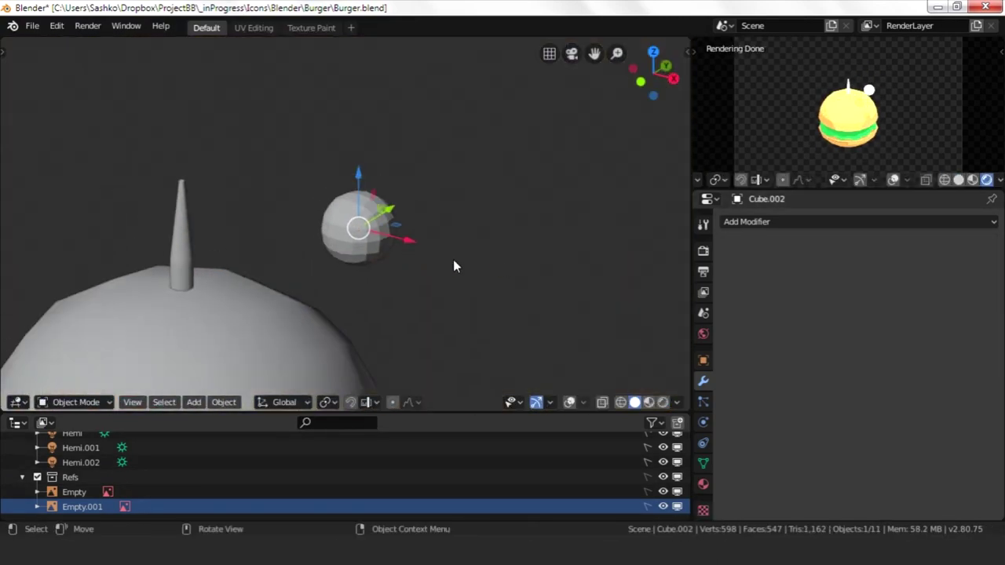
left_click(410, 267)
middle_click_drag(411, 267, 430, 228)
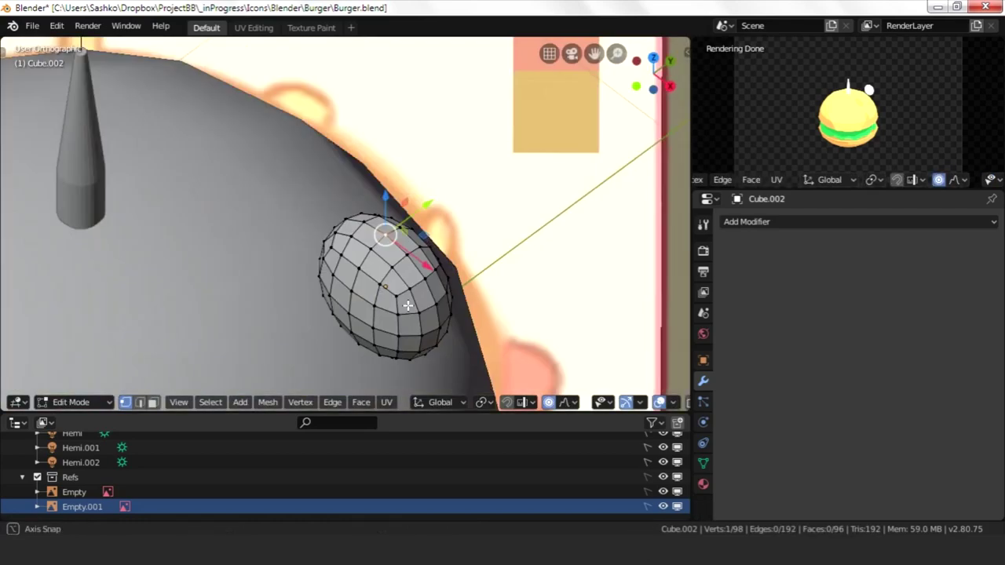
- Stretch the sphere's top upward with proportional editing into a teardrop seed shape
key("g")
key("z")
left_click(397, 85)
mouse_move(397, 85)
middle_mouse_down()
mouse_move(495, 249)
mouse_move(539, 249)
middle_mouse_up()
key("s")
key("KP_1")
key("g")
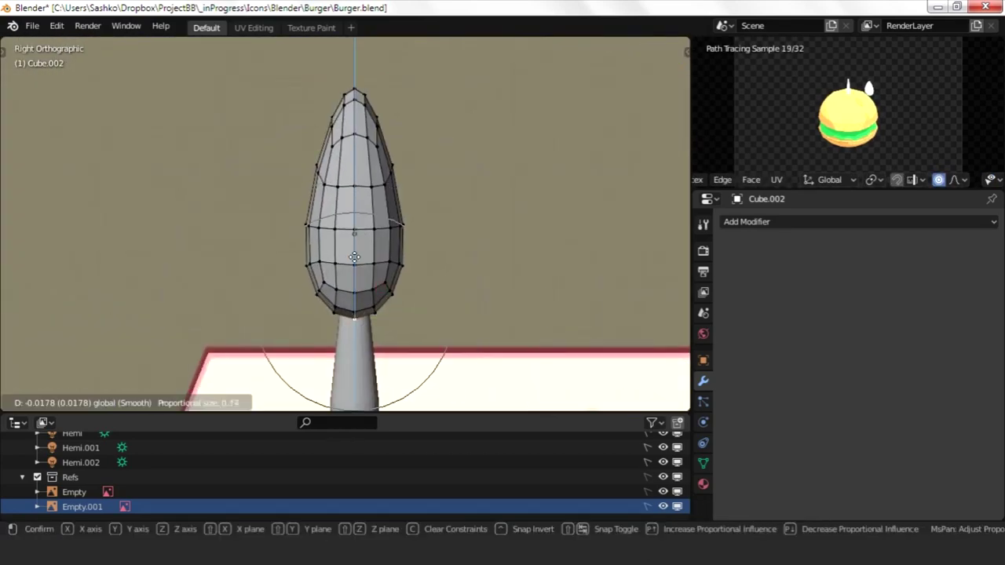
left_click(487, 227)
key("Tab")
middle_click_drag(488, 227, 433, 278)
key("Tab")
key("Tab")
- Place the seed onto the top bun in camera view using the snapping options
right_click(341, 206)
key("s")
key("Escape")
key("KP_0")
left_click(367, 402)
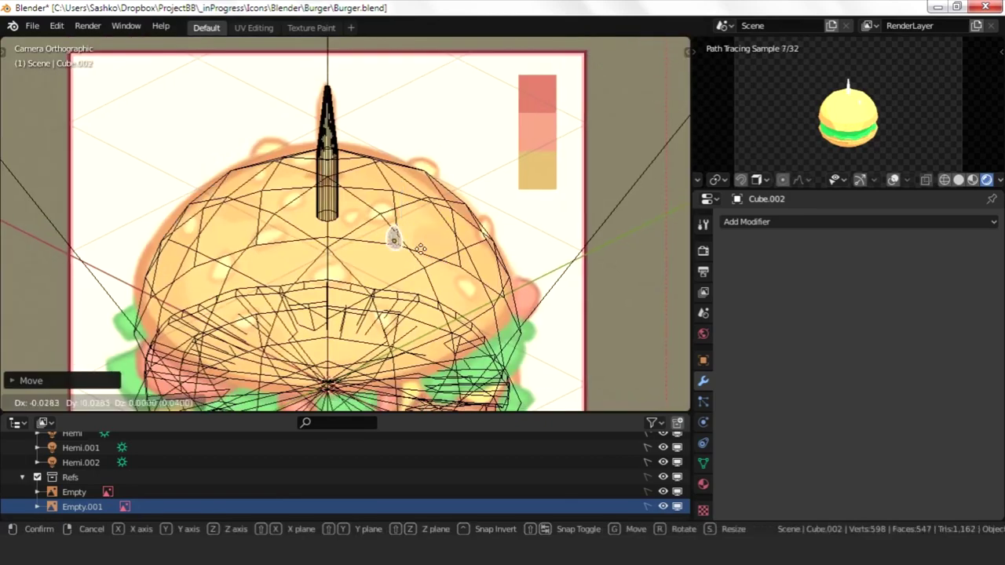
left_click(483, 259)
scroll(484, 259, "up", 4)
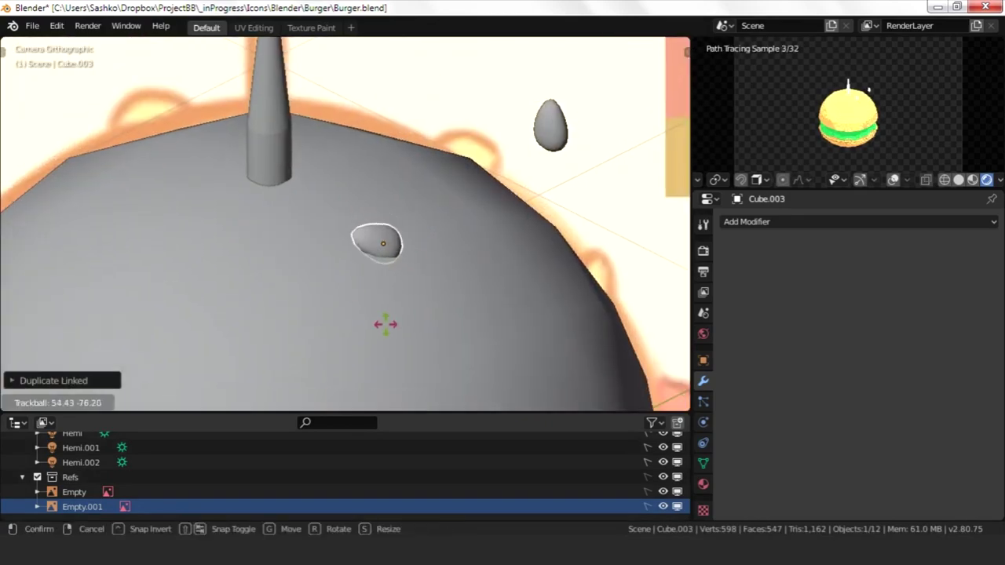
key("Escape")
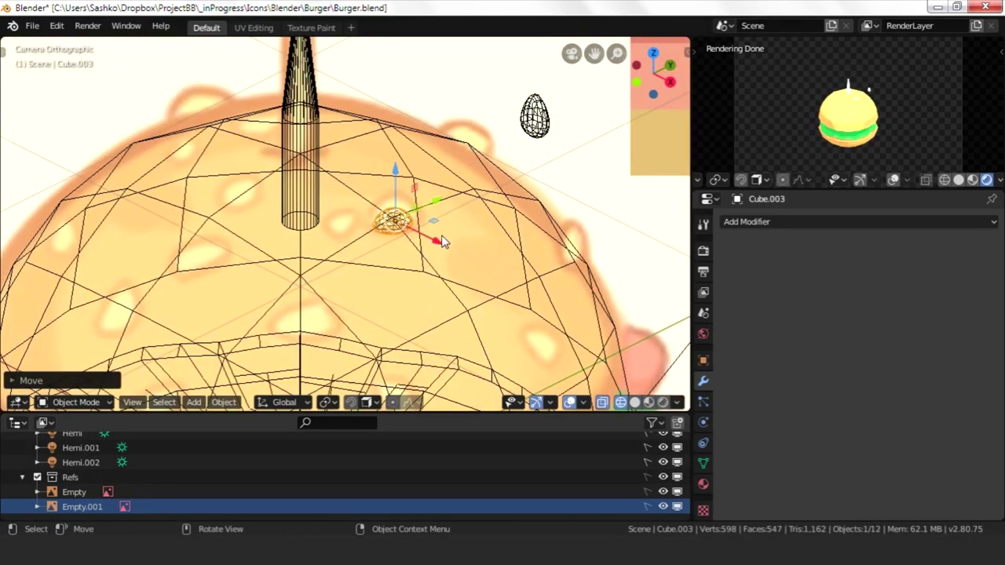
middle_click_drag(462, 233, 413, 206)
key("KP_0")
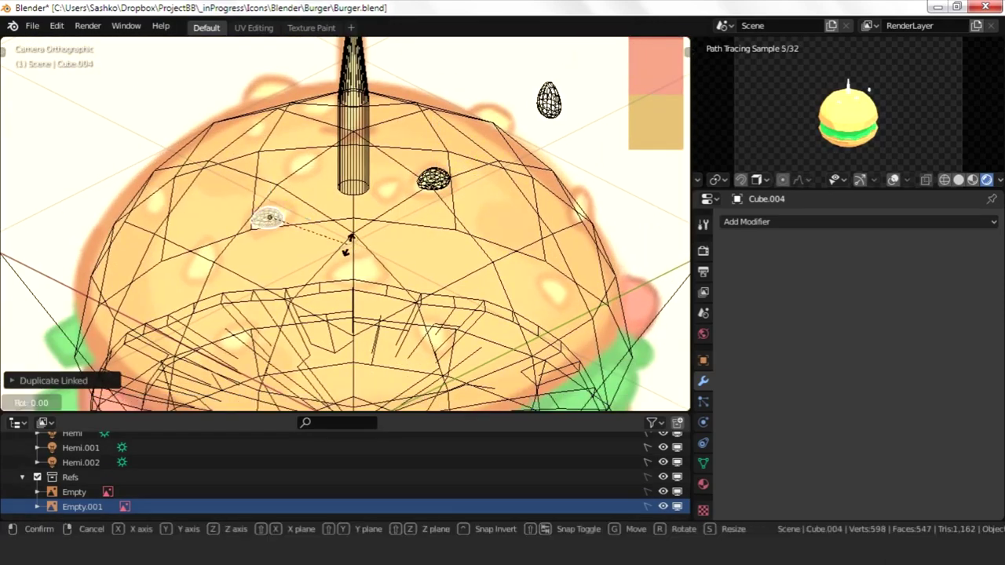
key("s")
key("Escape")
- Make a linked copy of the seed, move it over the bun and rotate it onto the surface
key("alt+d")
key("Escape")
middle_click_drag(375, 266, 351, 228)
scroll(351, 228, "up", 5)
key("g")
key("Return")
key("r")
key("r")
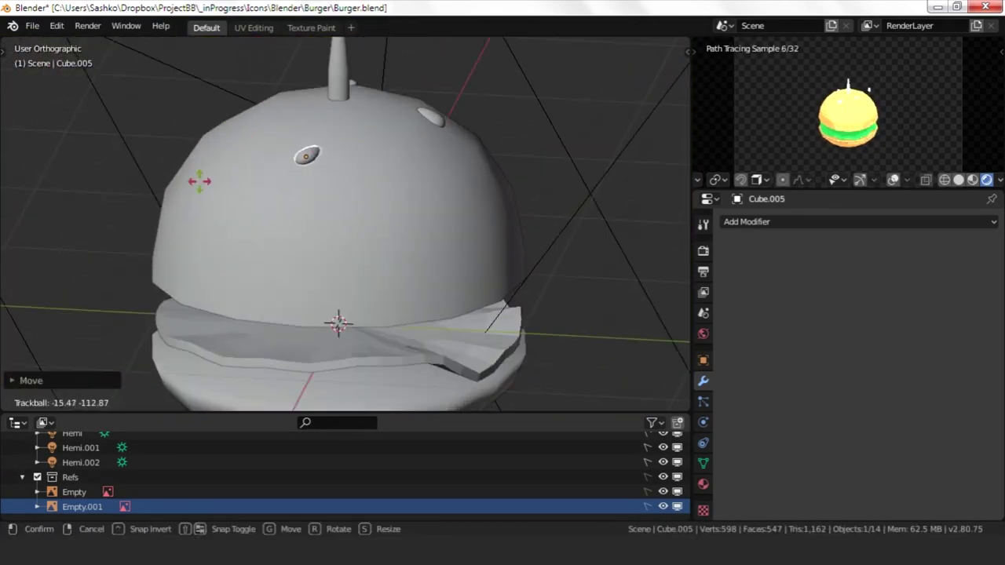
key("Return")
mouse_move(414, 225)
middle_mouse_down()
mouse_move(456, 212)
mouse_move(261, 217)
mouse_move(320, 248)
middle_mouse_up()
- Confirm the copied seed's rotation and position against the bun in see-through wireframe
key("KP_0")
key("shift+z")
key("shift+z")
scroll(321, 248, "down", 5)
scroll(509, 133, "up", 5)
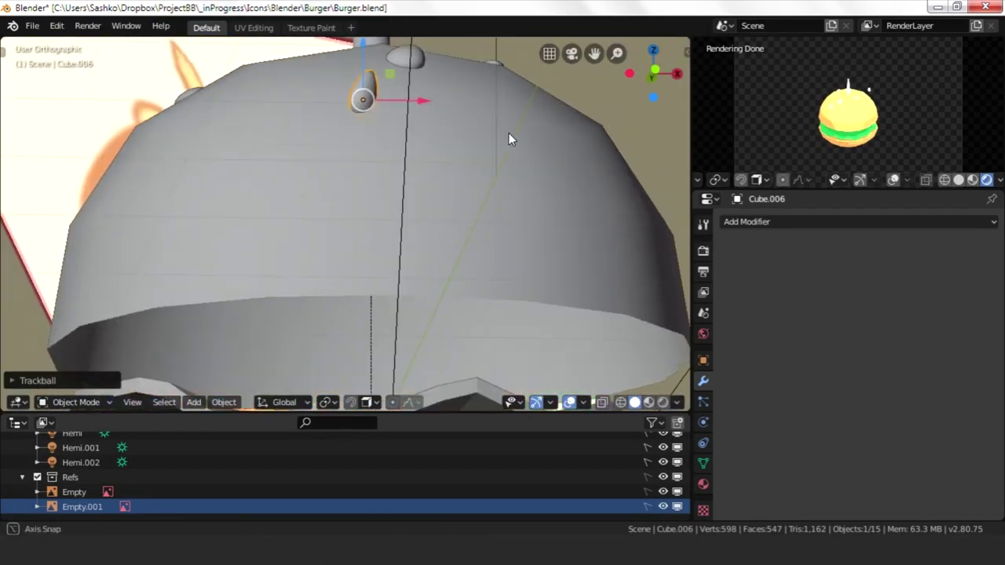
middle_click_drag(508, 132, 349, 229)
key("KP_0")
key("shift+z")
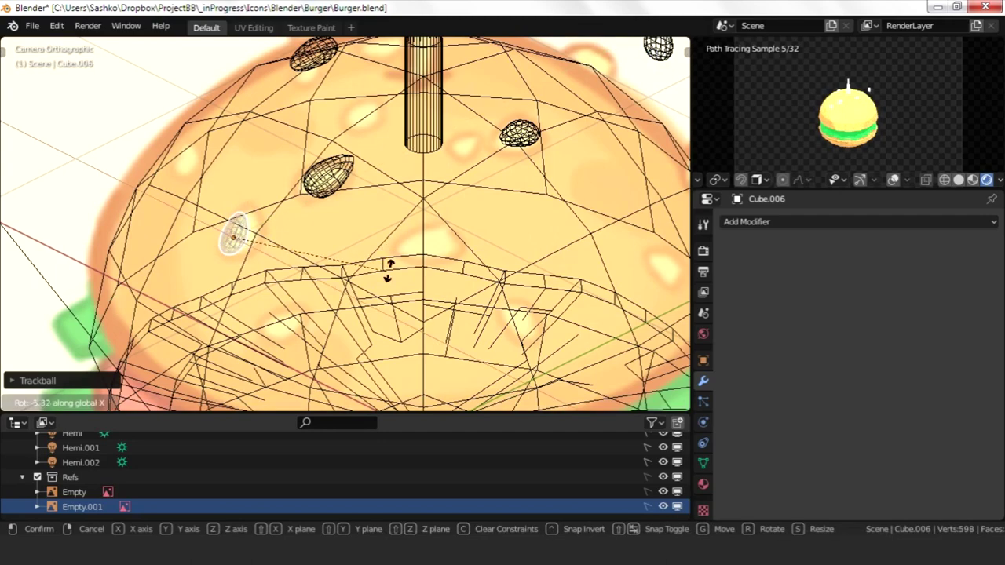
left_click(372, 227)
left_click(389, 192)
key("shift+z")
- Add linked seed copies toward the bun's edge, rotating each to fit the surface
left_click(149, 235)
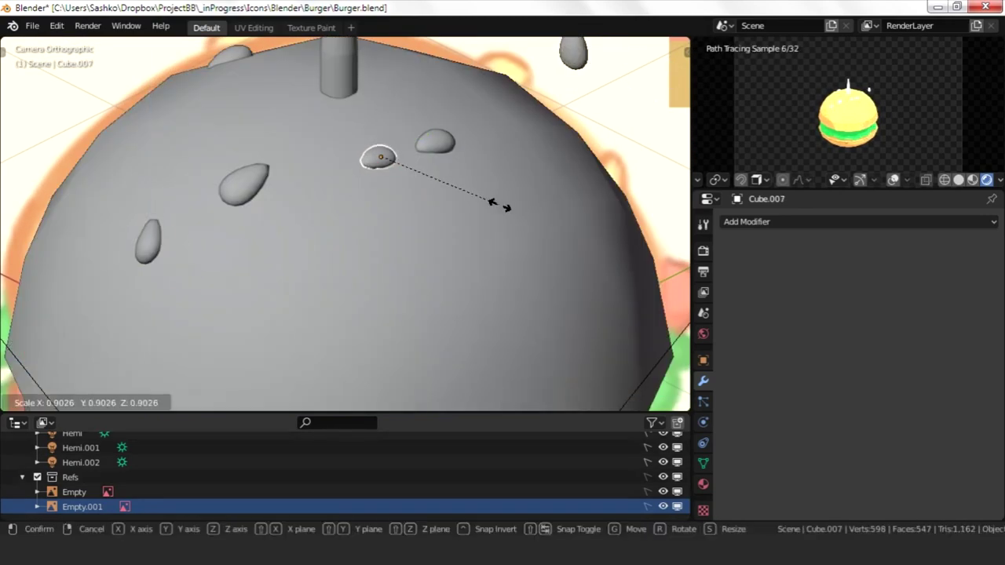
left_click(515, 111)
key("shift+z")
key("alt+d")
left_click(561, 228)
key("shift+z")
key("r")
key("r")
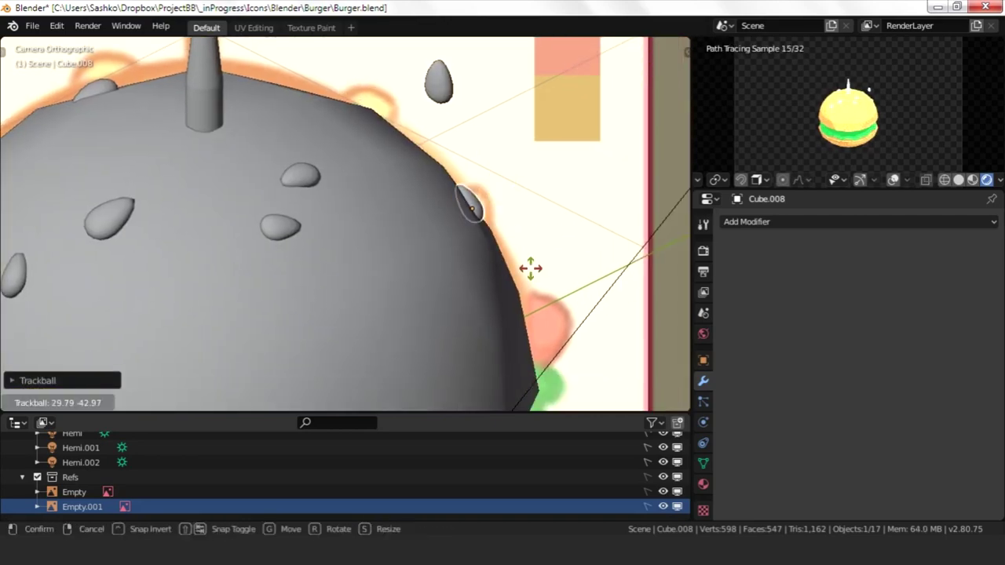
left_click(480, 281)
key("shift+z")
key("alt+d")
left_click(414, 159)
- Add more linked seed copies across the bun, resizing and rotating them to fit
key("shift+z")
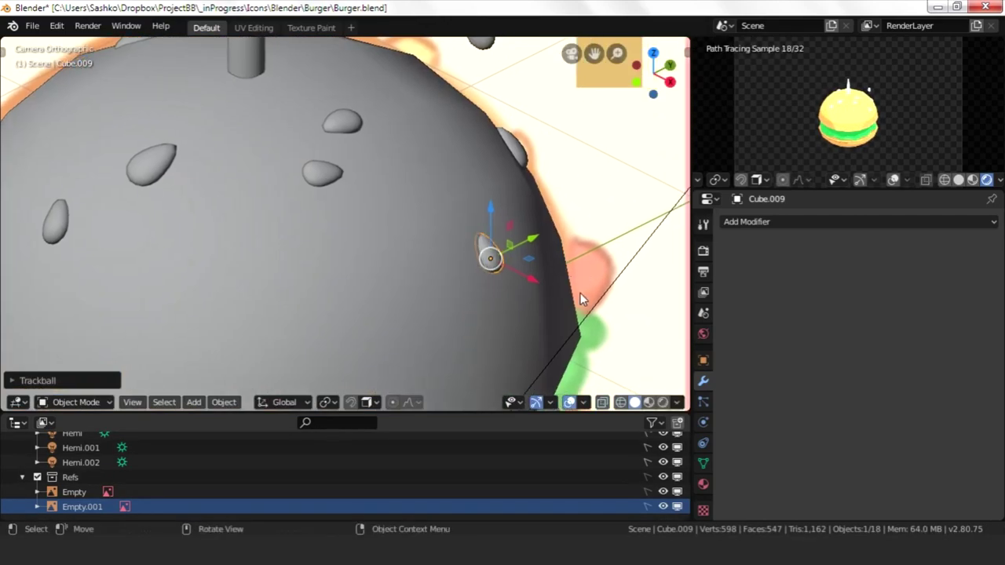
key("shift+z")
key("alt+d")
key("shift+z")
key("s")
left_click(483, 351)
key("shift+z")
key("shift+z")
key("alt+d")
left_click(360, 288)
key("r")
key("r")
left_click(302, 233)
key("KP_Divide")
key("KP_Divide")
- Move the original seed off the bun to a new spot
left_click(440, 259)
key("g")
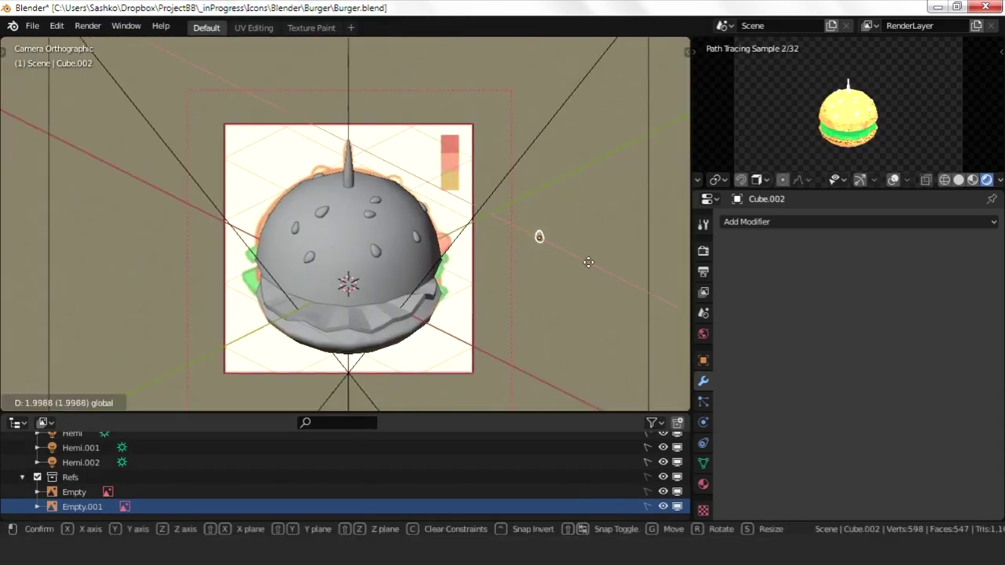
left_click(390, 104)
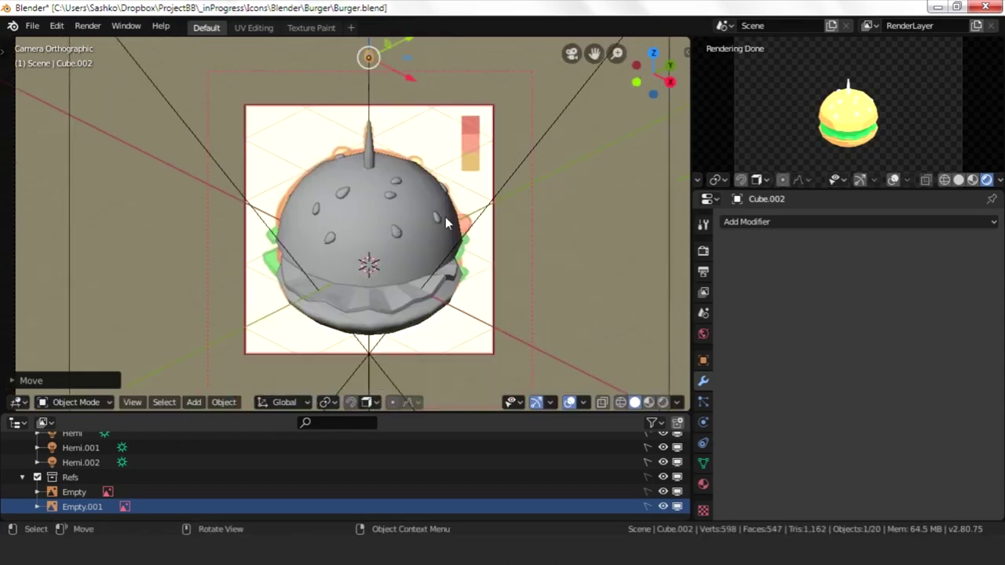
scroll(445, 217, "up", 2)
scroll(491, 224, "up", 1)
- Add another linked seed copy, then rotate, move and resize it on the bun
key("shift+z")
key("alt+d")
left_click(316, 195)
key("shift+z")
key("r")
key("r")
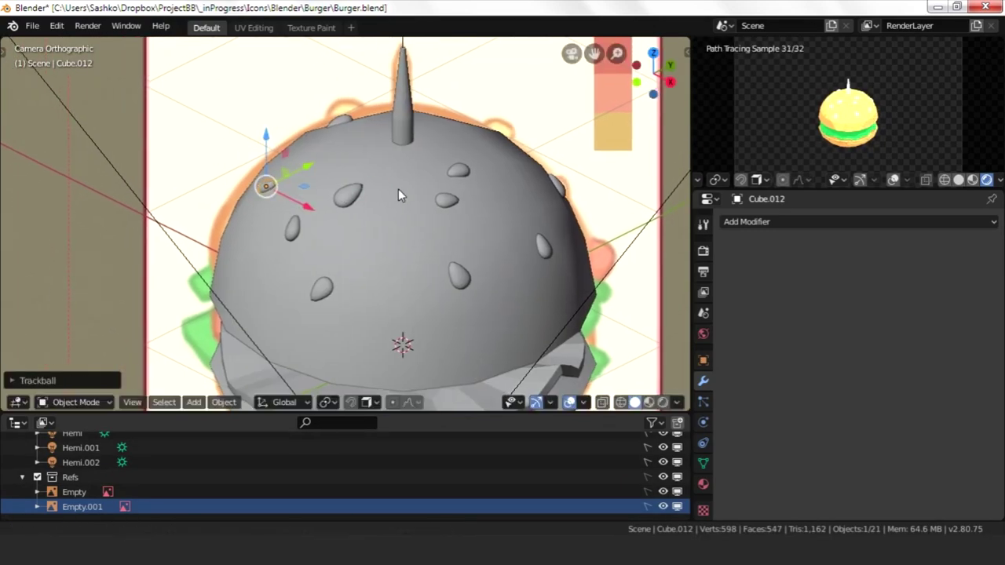
middle_click_drag(390, 191, 334, 215)
key("g")
key("Escape")
key("KP_0")
key("s")
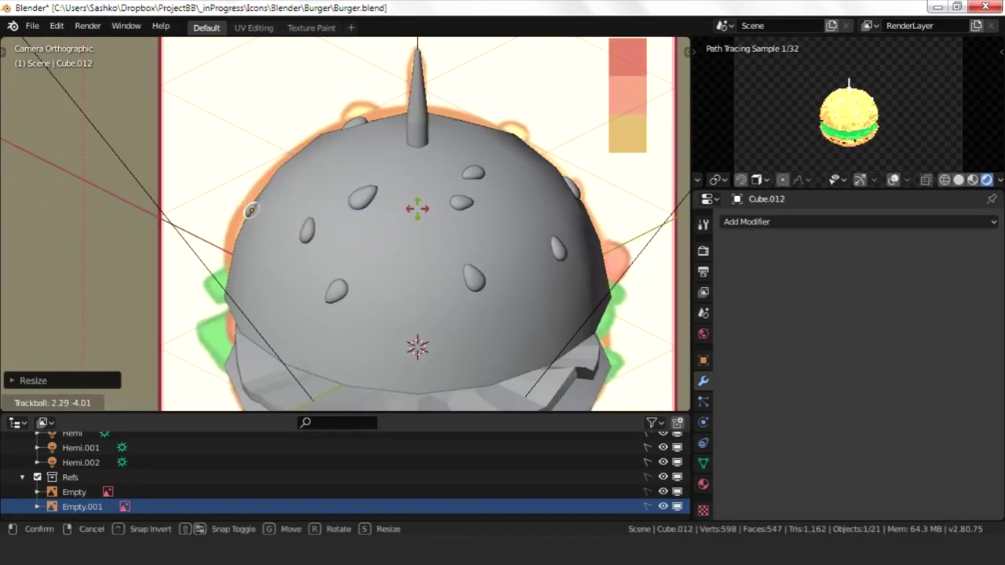
key("shift+z")
key("shift+z")
left_click(445, 223)
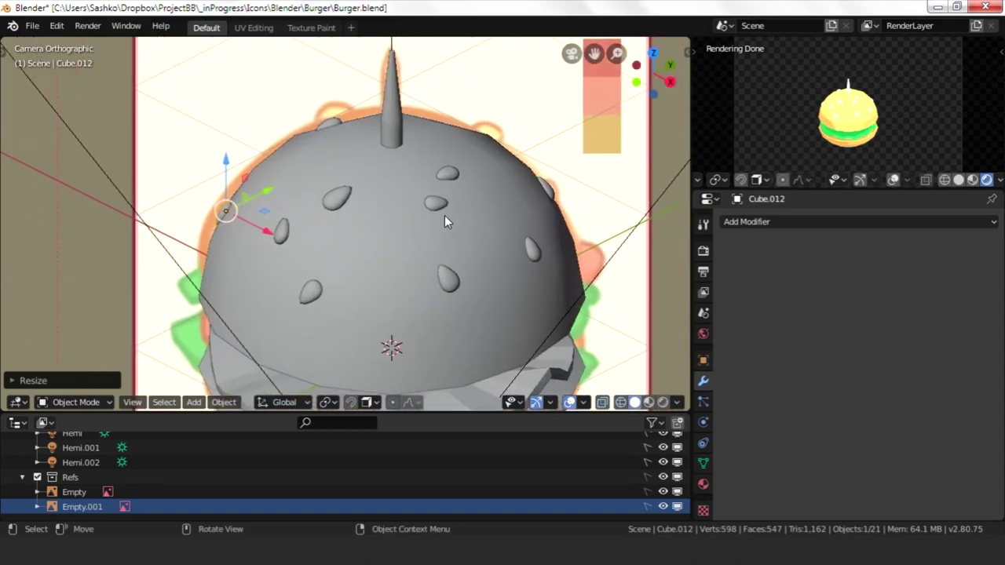
- Place a final seed copy on the bun's left edge, undo once, and show the Material settings
key("r")
key("r")
left_click(573, 276)
key("KP_Decimal")
key("r")
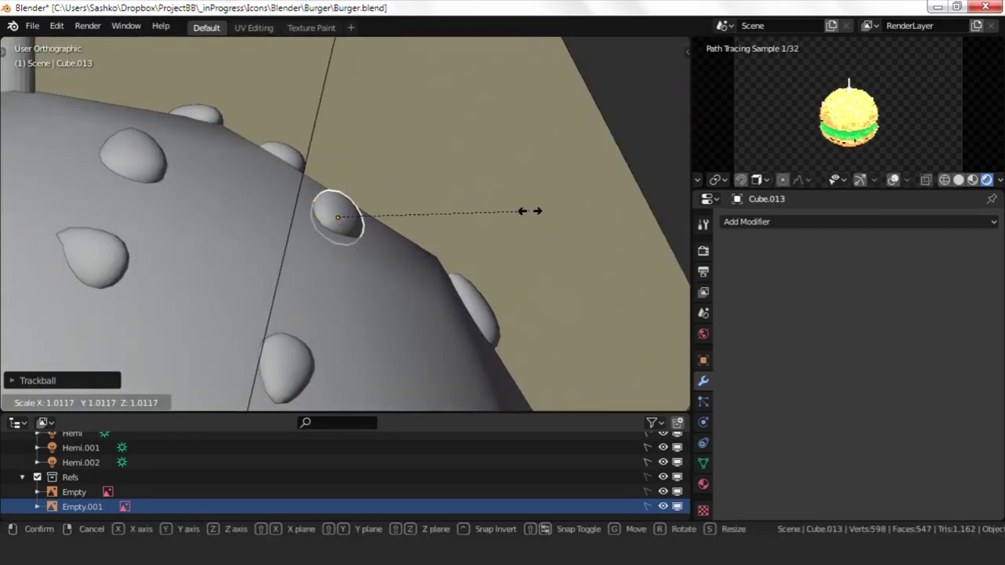
left_click(438, 296)
key("KP_0")
key("g")
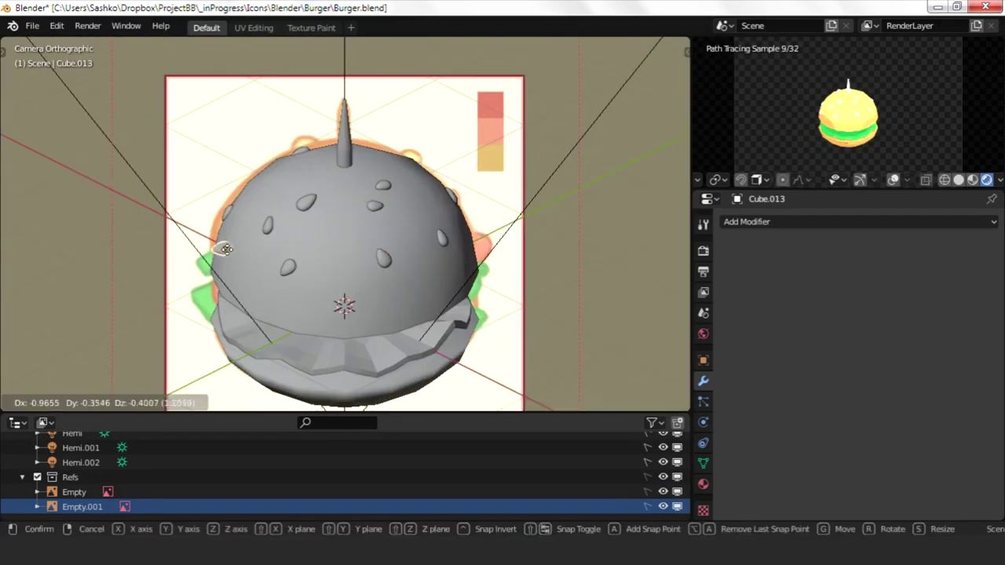
left_click(226, 249)
key("ctrl+z")
key("ctrl+z")
key("ctrl+z")
left_click(702, 485)
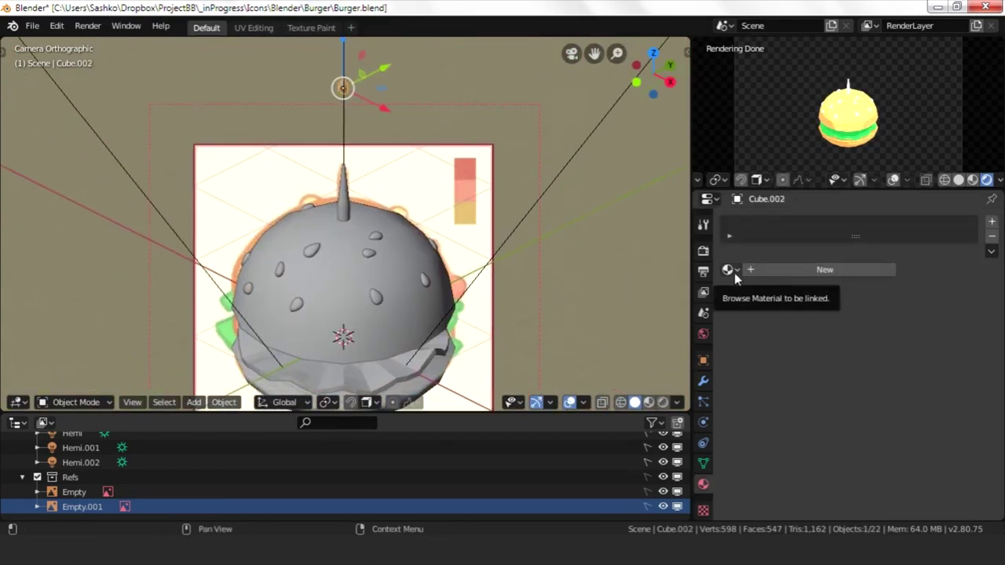
- Create a new material for the sesame seed and name it Corns
left_click(307, 31)
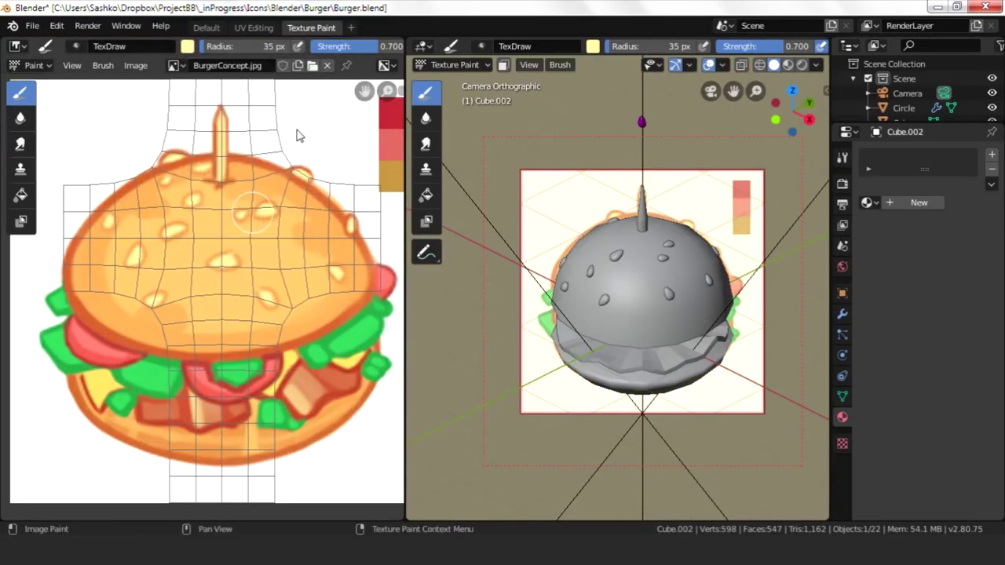
left_click(206, 27)
left_click(767, 269)
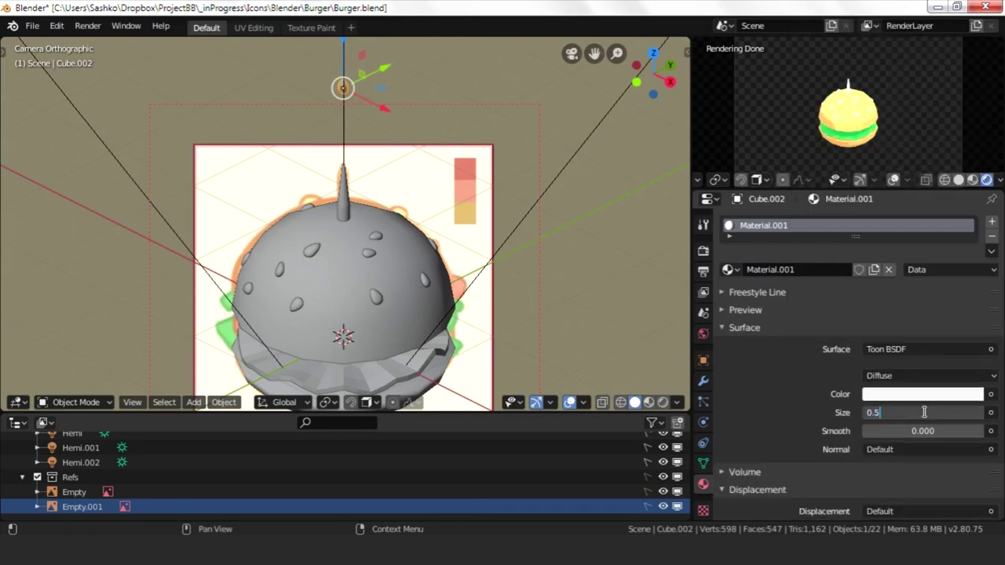
left_click(919, 394)
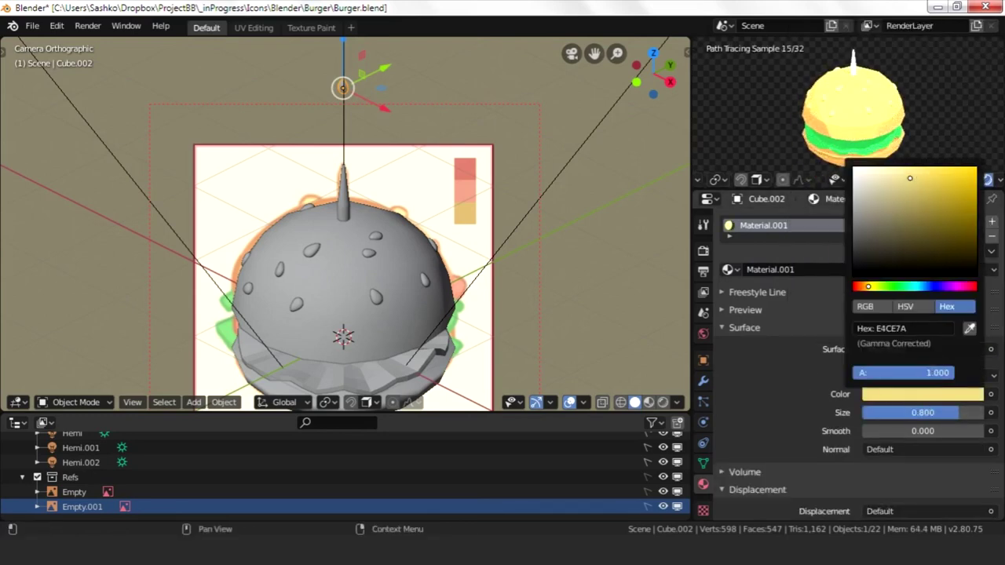
left_click(780, 227)
type("Coms")
key("Return")
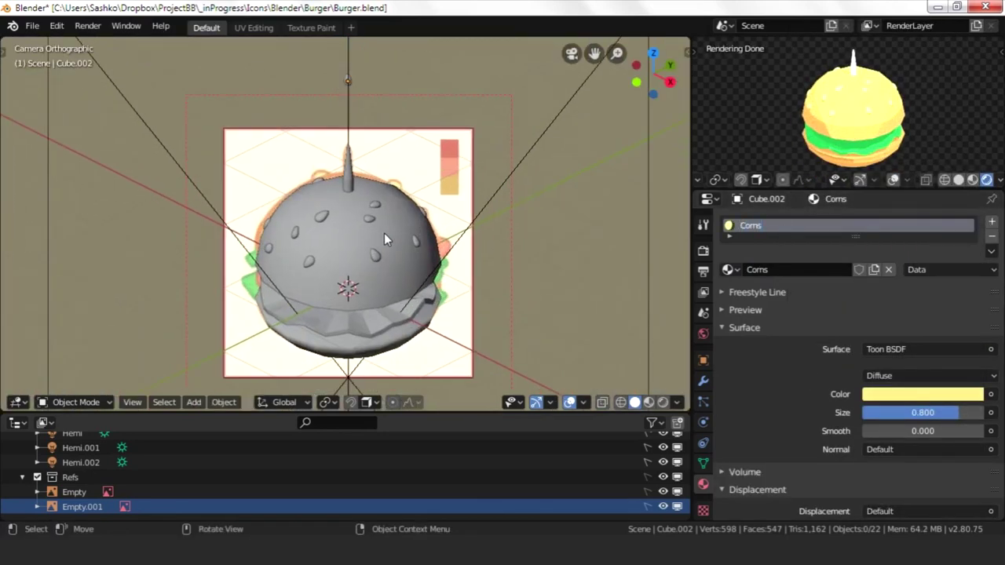
- Rename the top bun's material to Bread
left_click(384, 233)
double_click(751, 225)
type("Bread")
key("Return")
left_click(413, 302)
key("shift+z")
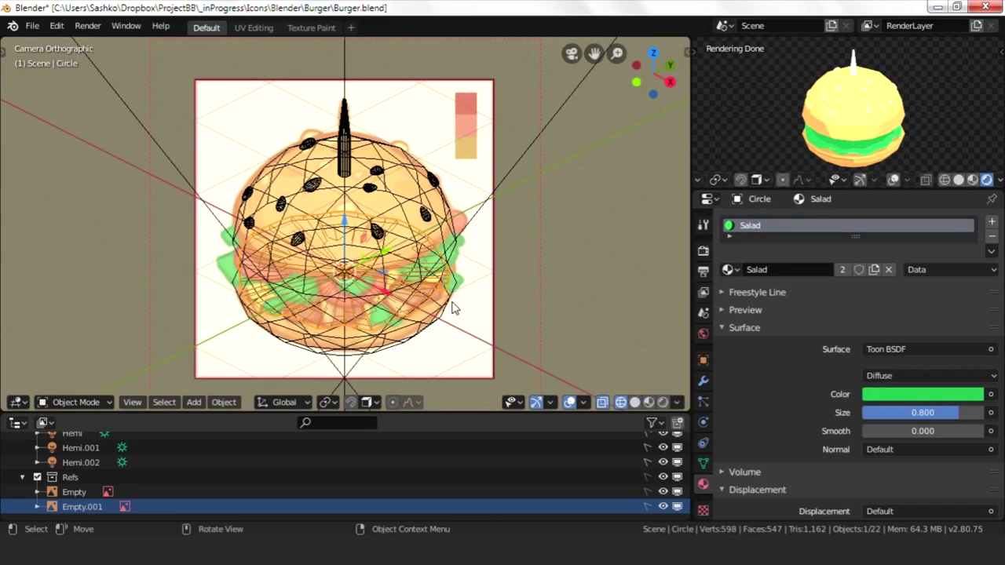
key("shift+z")
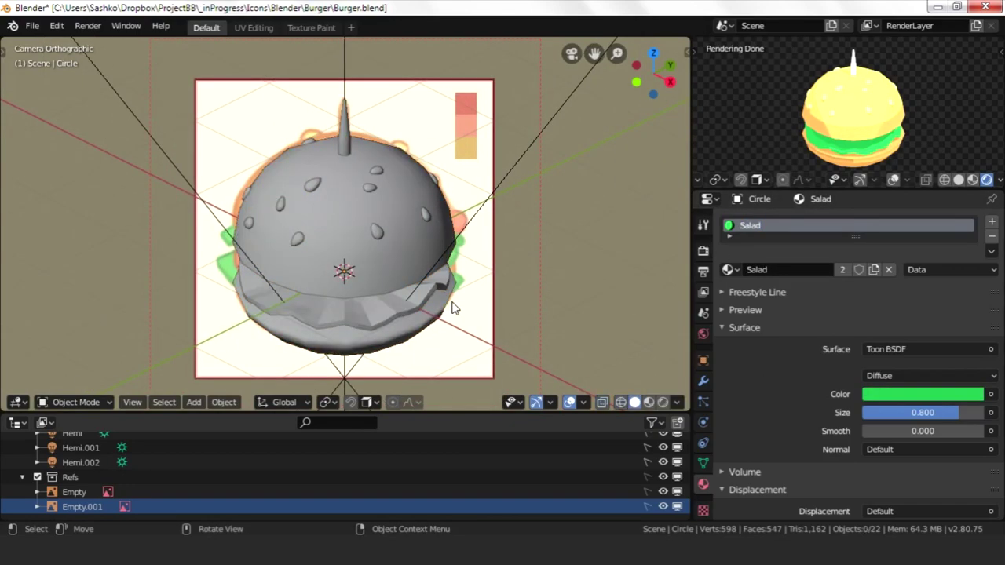
- Give the skewer cylinder a white Toon BSDF material named Tree
left_click(346, 139)
key("ctrl+Page_Down")
key("ctrl+Page_Down")
scroll(269, 139, "up", 2)
right_click(270, 139)
key("ctrl+Page_Up")
key("ctrl+Page_Up")
left_click(927, 349)
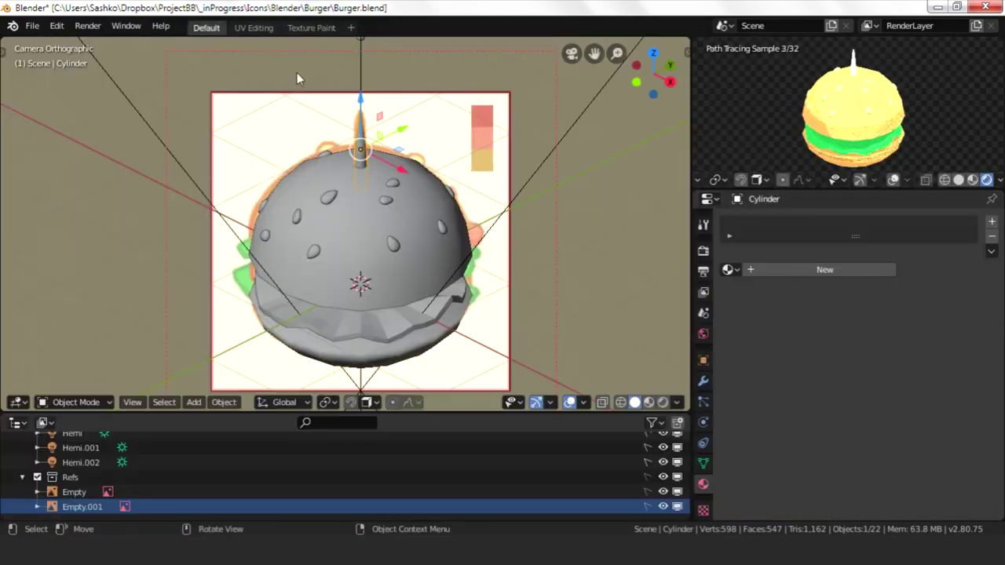
left_click(872, 306)
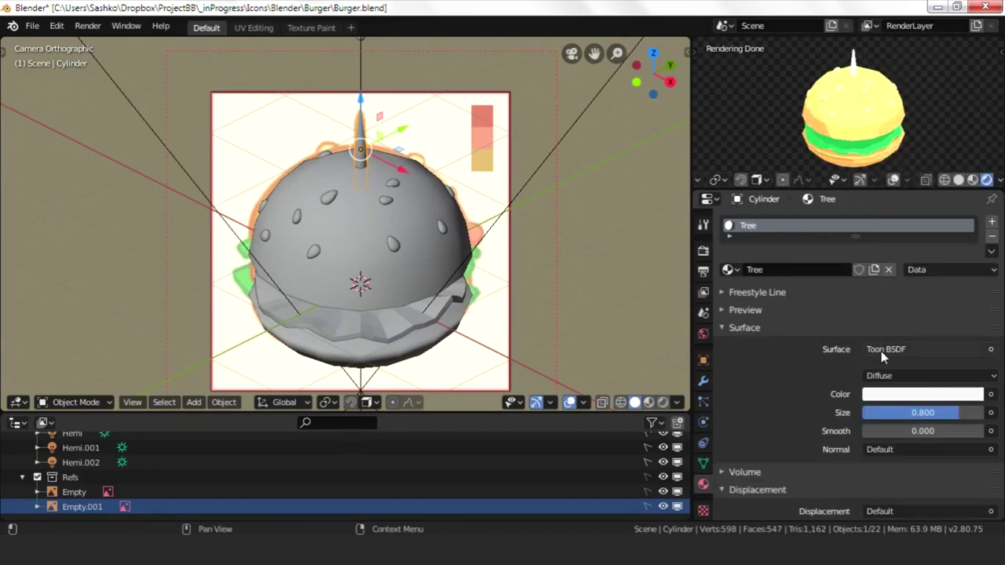
scroll(817, 385, "down", 2)
scroll(869, 400, "up", 2)
left_click(869, 399)
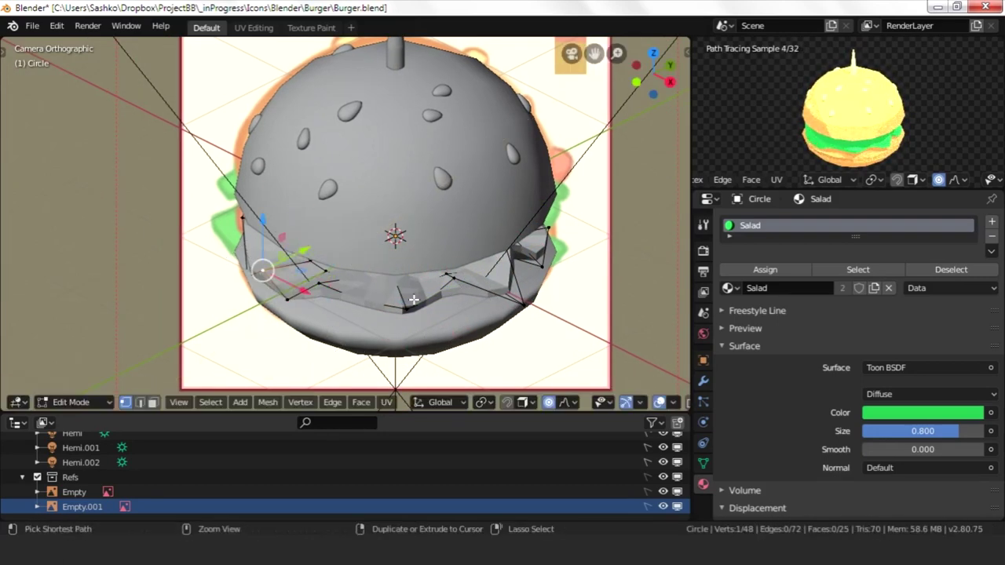
- Undo the last edit to the Salad mesh with Ctrl+Z
key("ctrl+z")
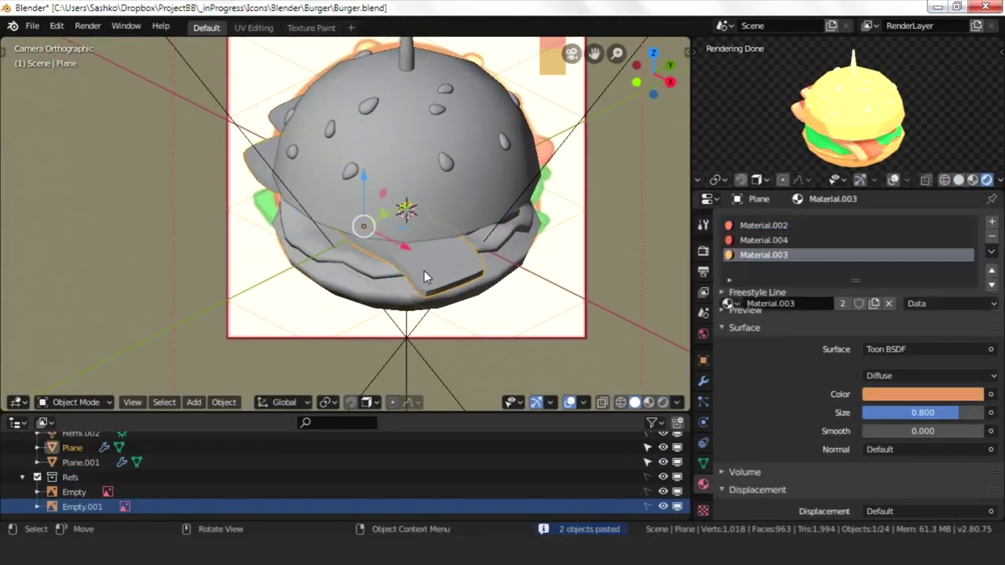
- Move the first bacon piece into its new position and save the burger file
key("g")
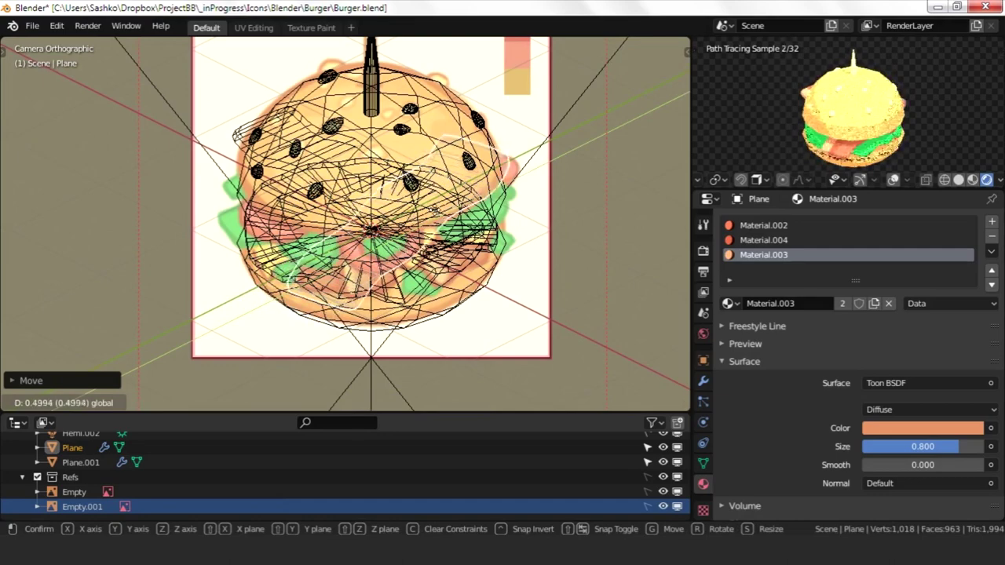
key("Return")
left_click(32, 26)
left_click(83, 122)
- In the EggBacon window, reshape the second bacon piece's corner with a vertex slide in Edit Mode
left_click(531, 463)
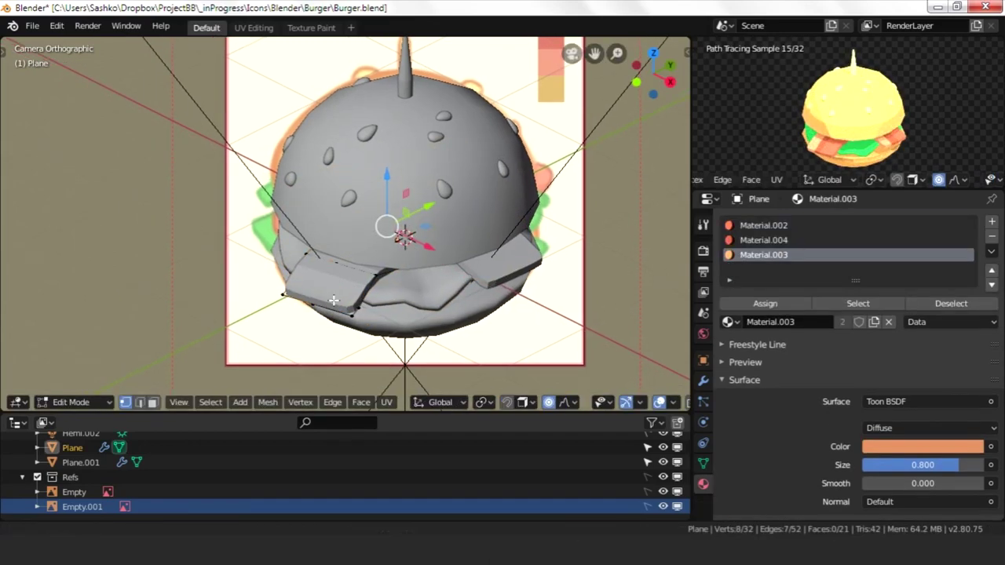
key("shift+v")
key("Tab")
left_click(561, 285)
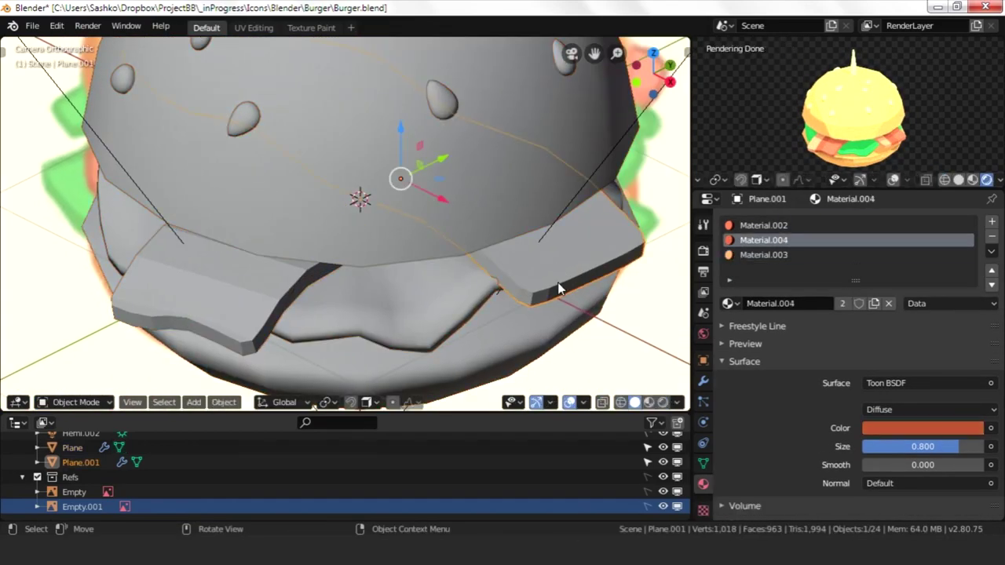
key("Tab")
key("g")
key("g")
key("Escape")
key("g")
key("g")
left_click(640, 365)
key("Tab")
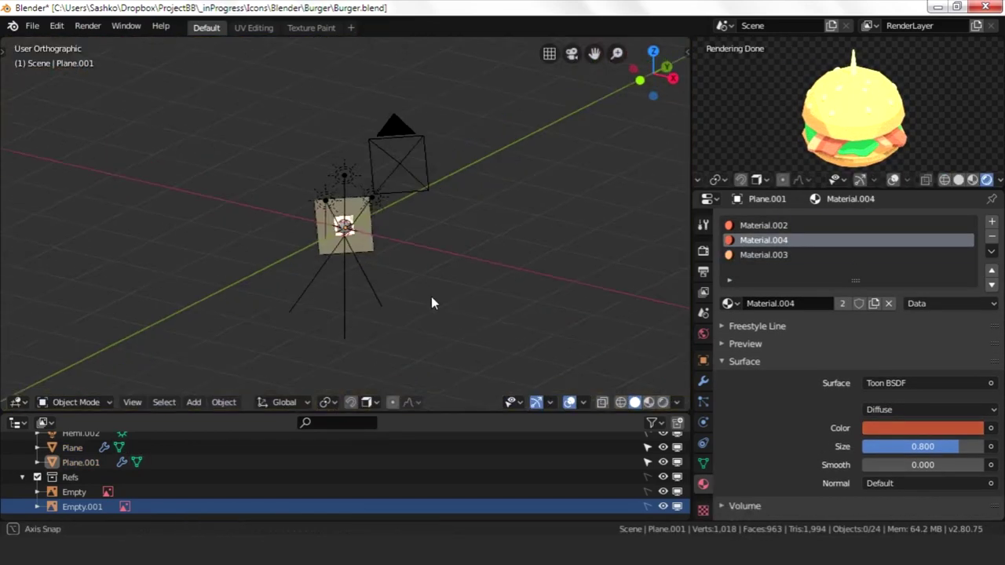
key("KP_0")
- Rotate both bacon pieces around the Z axis so they angle out beneath the top bun
left_click(393, 277)
key("r")
key("z")
left_click(411, 279)
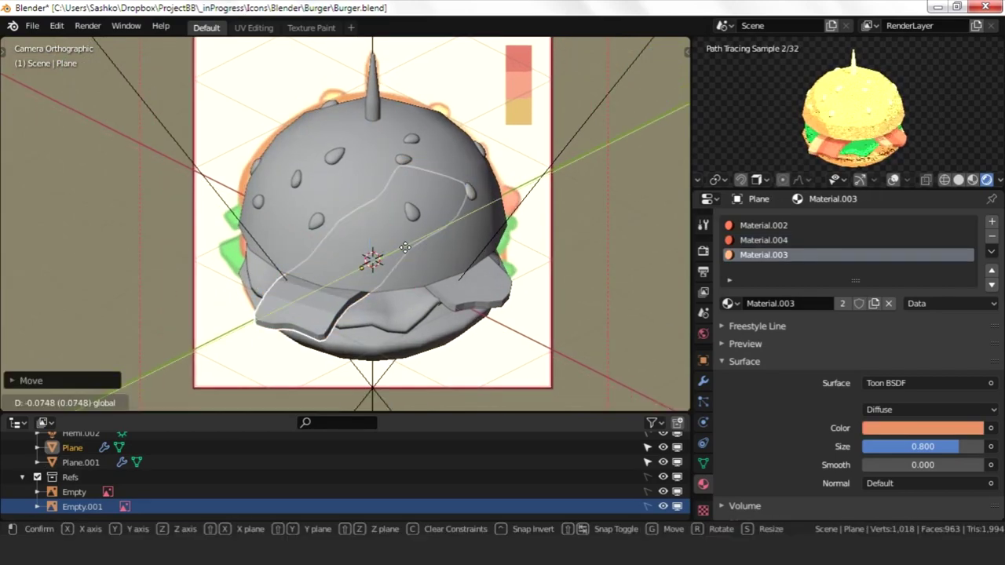
key("r")
key("z")
left_click(464, 284)
left_click(444, 237)
key("r")
key("z")
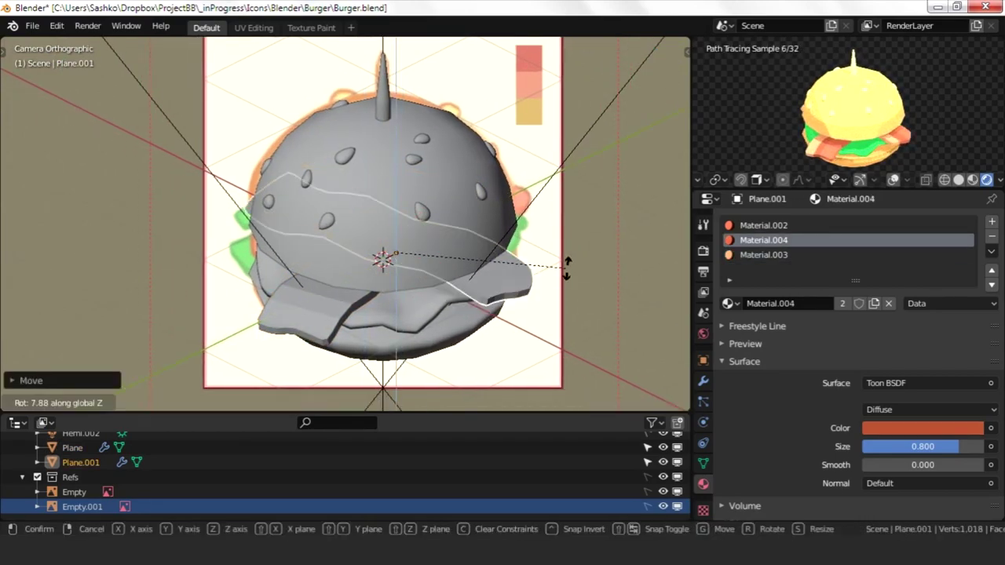
- Turn on the see-through view and select the salad disc
left_click(497, 309)
key("alt+z")
key("alt+z")
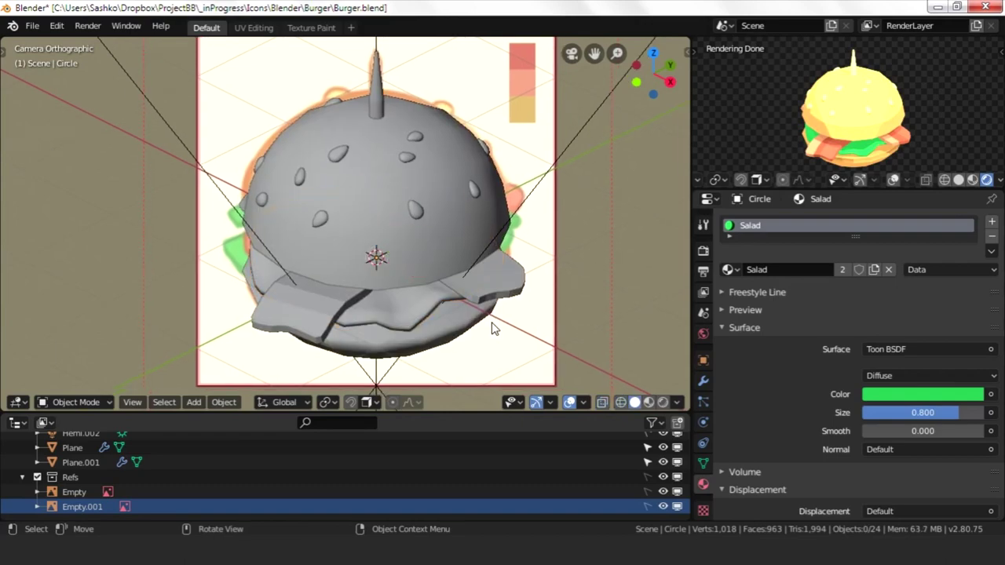
left_click(518, 302)
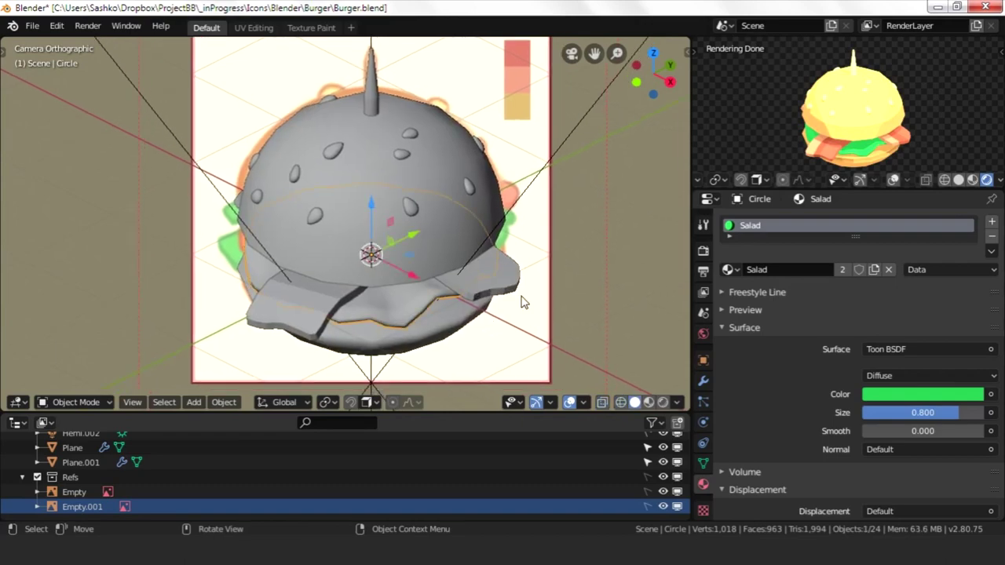
- In top view, knife-cut the salad disc down its centre and horizontally across it
key("KP_7")
key("Tab")
key("b")
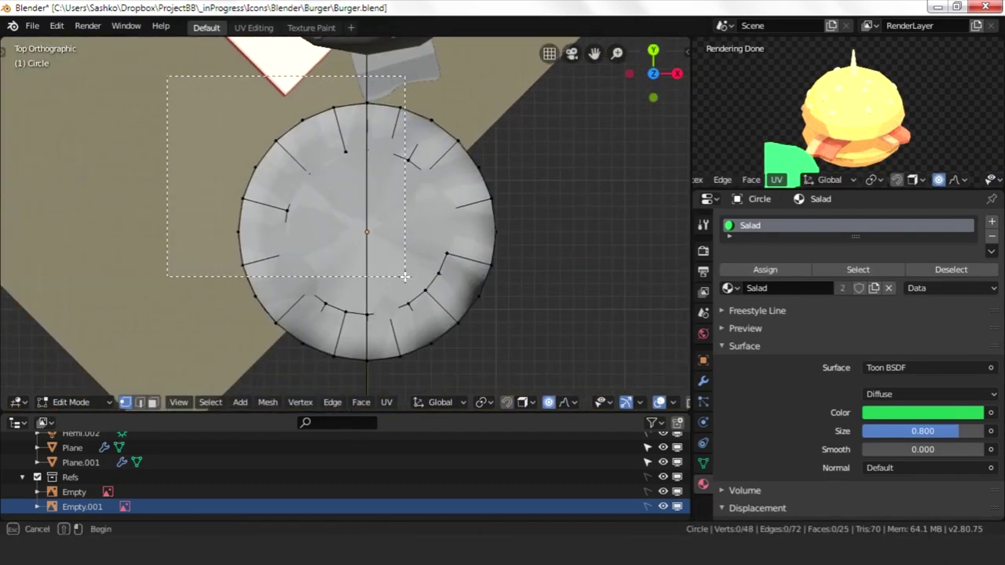
key("Escape")
middle_click_drag(400, 276, 375, 144)
key("KP_7")
key("k")
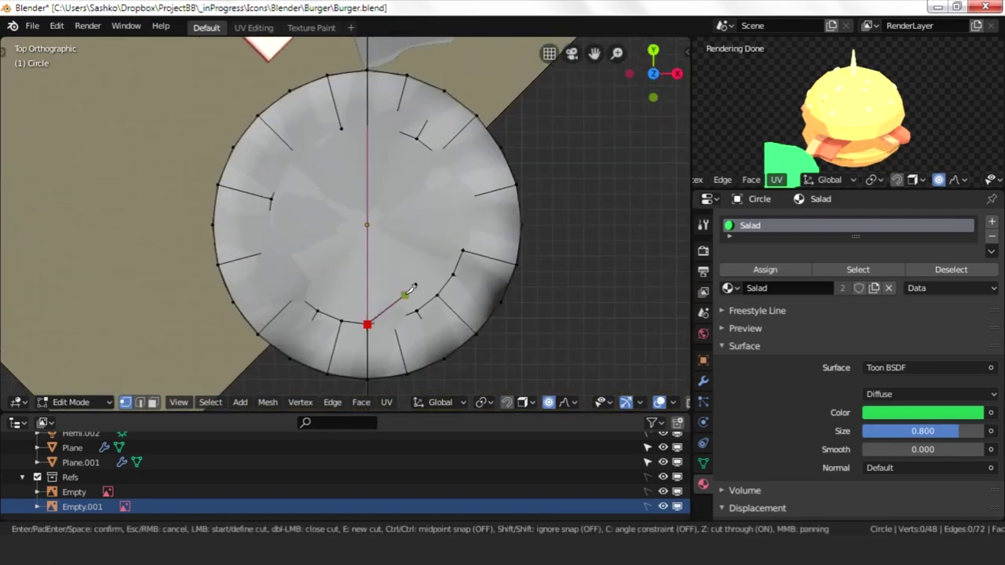
key("Return")
key("k")
key("Return")
- Box-select one wedge of the salad disc and separate it into its own lettuce piece
key("b")
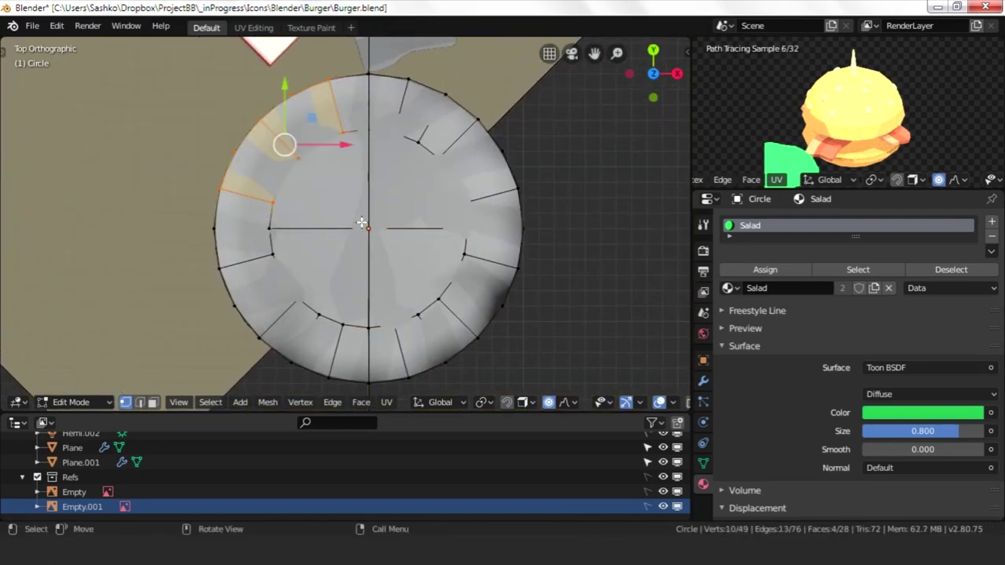
left_click_drag(161, 188, 288, 265)
key("Tab")
middle_click_drag(534, 217, 455, 195)
key("g")
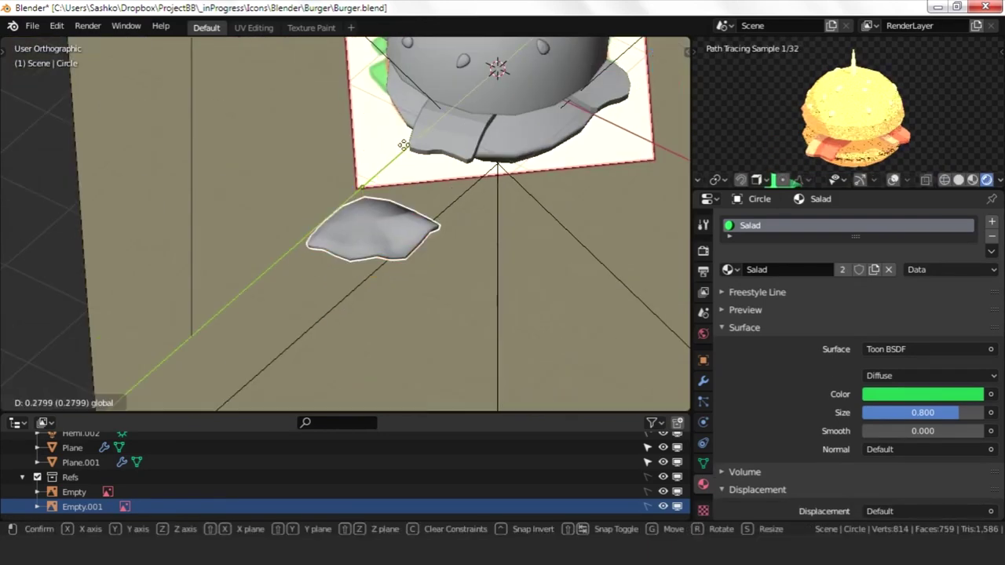
key("Return")
key("KP_0")
- Move the lettuce piece up into place around the burger and duplicate it vertically
key("g")
key("Escape")
key("g")
left_click(375, 202)
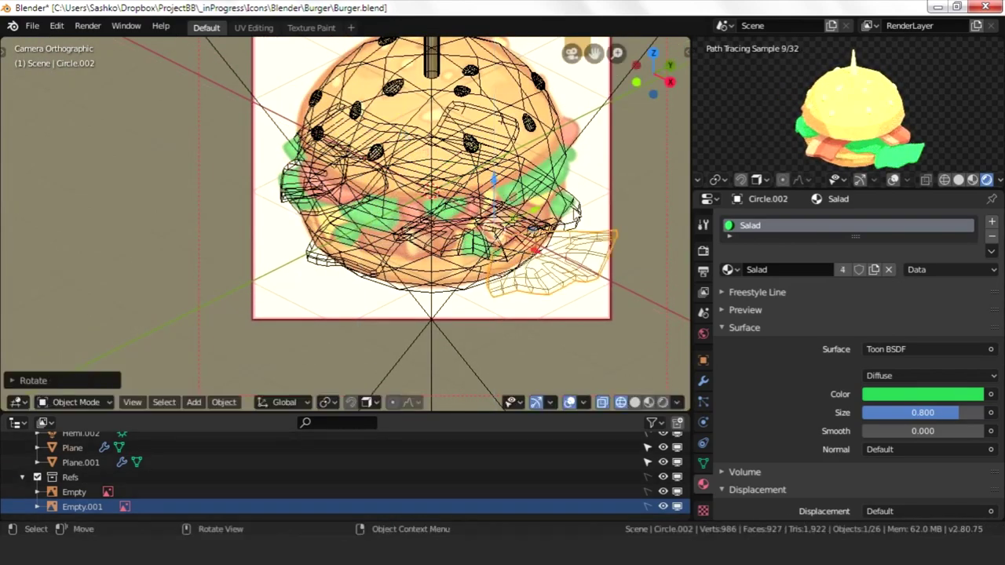
key("g")
left_click(526, 187)
key("shift+d")
key("z")
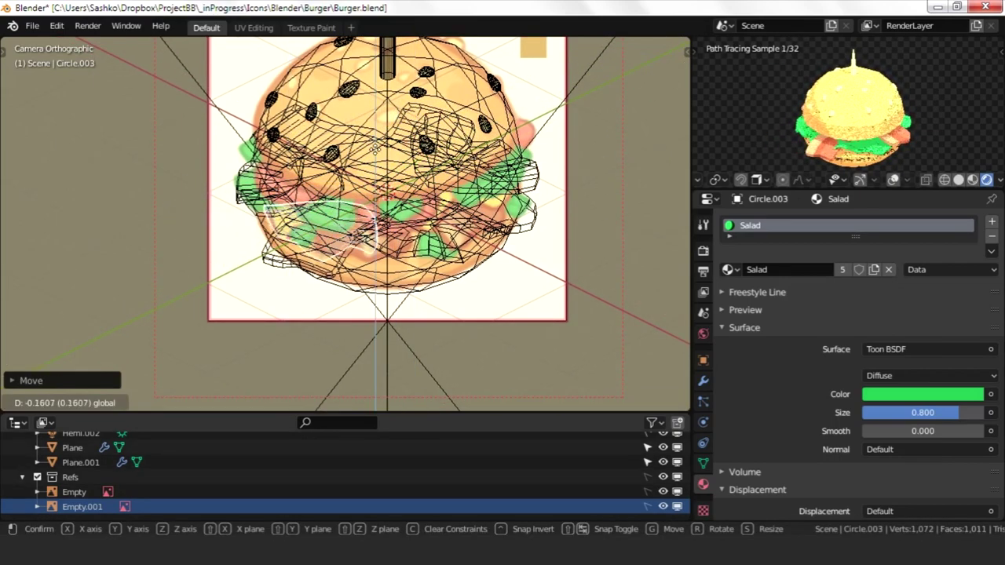
- Select the second bacon piece and try moving it, then cancel the move
left_click(418, 173)
key("g")
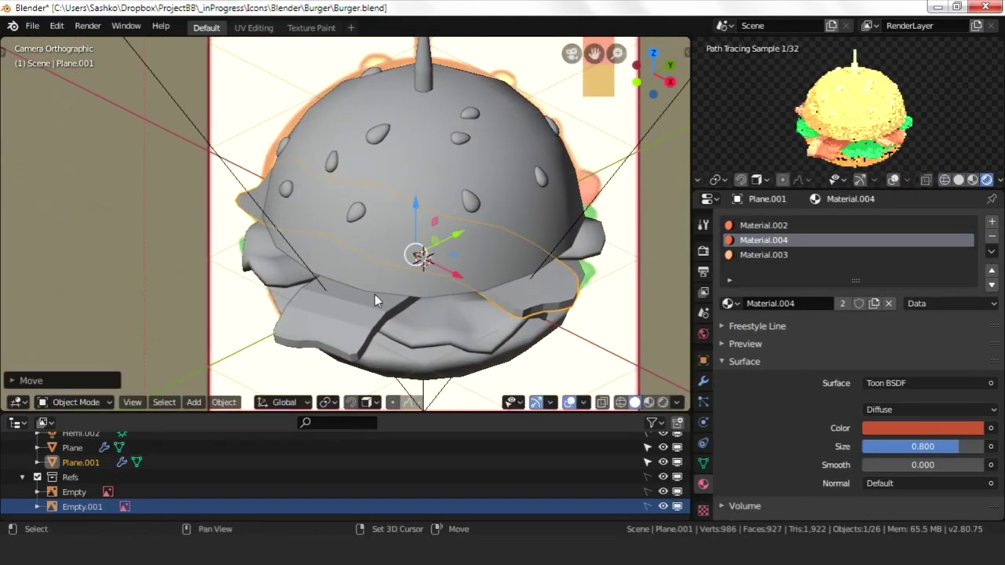
right_click(539, 321)
- Scroll to Tomato_724x724.blend in the Tomato folder and open it
scroll(443, 281, "down", 1)
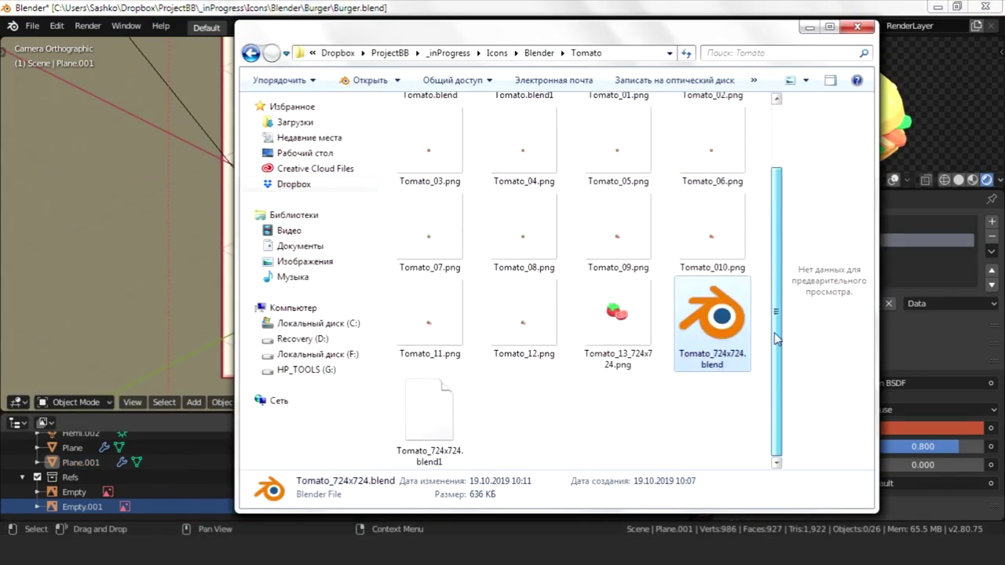
key("Return")
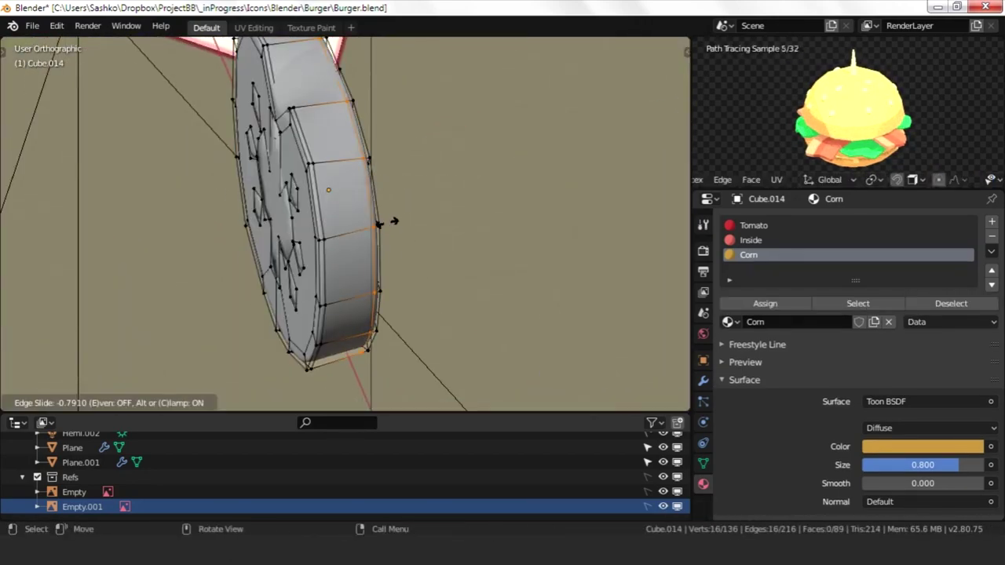
- Box-select the whole tomato slice, check it in camera view, and bring up the File menu
left_click_drag(251, 90, 469, 283)
key("KP_0")
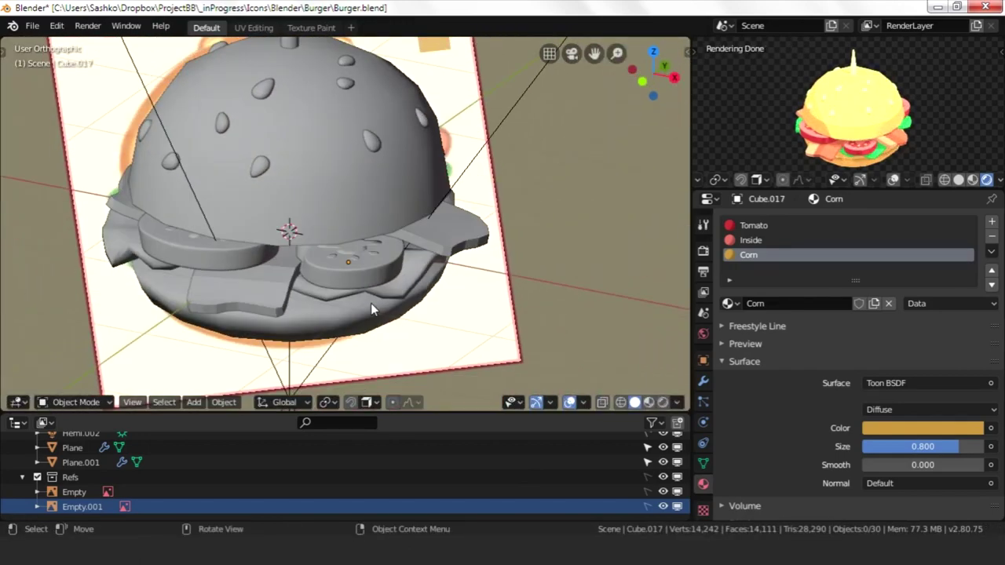
left_click(32, 25)
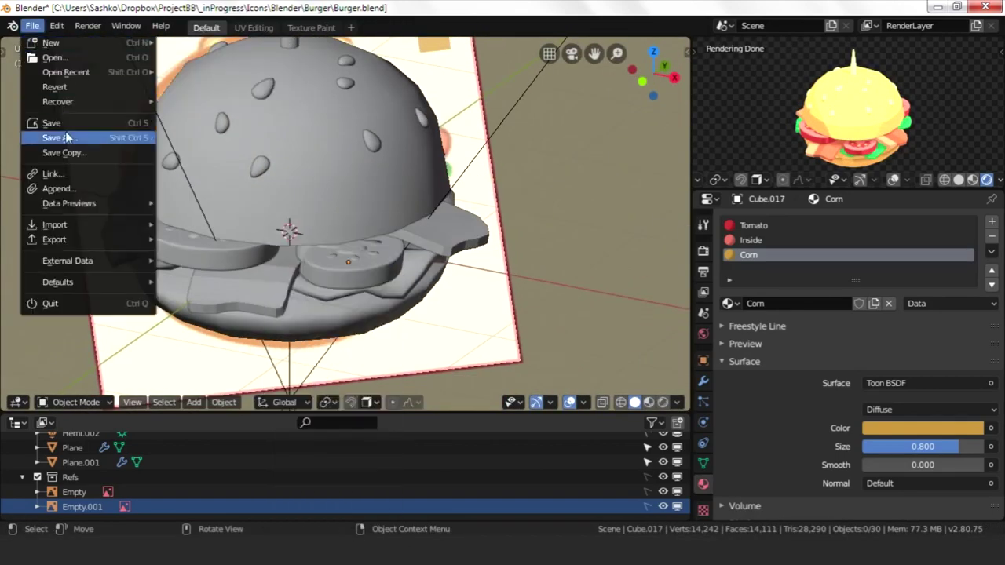
- Save the file and give the plane a new material named 'Cheese'
key("s")
left_click(790, 269)
left_click(924, 412)
type("0.")
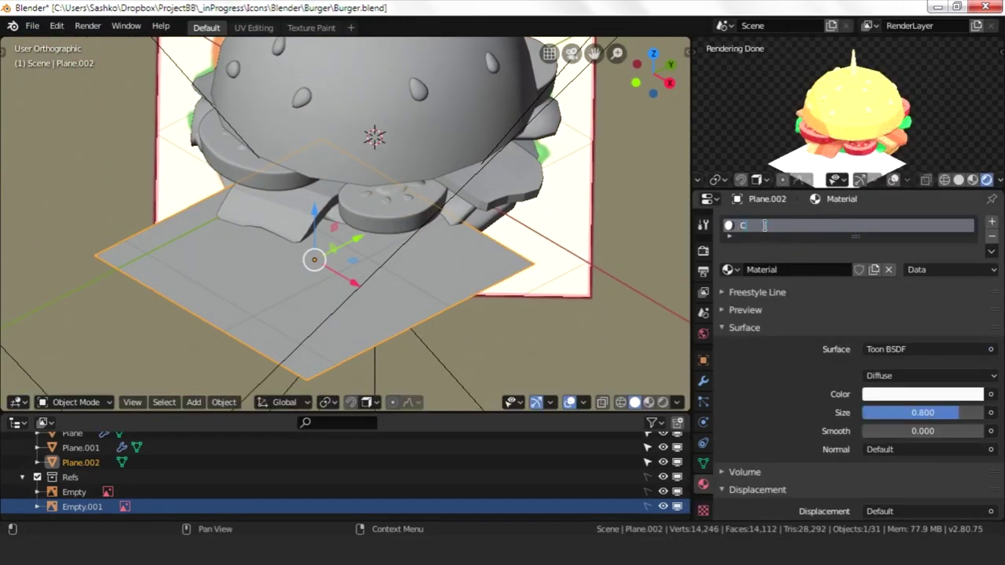
type("heese")
key("Return")
left_click(922, 365)
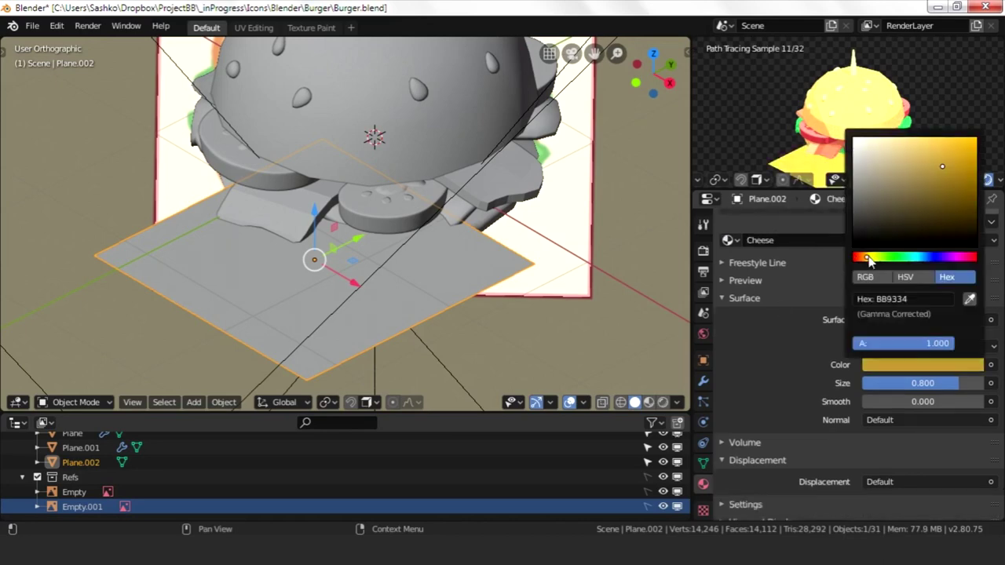
- Apply rotation and scale to the plane and add three centred loop cuts across it
key("ctrl+a")
left_click(386, 332)
key("Tab")
key("ctrl+r")
scroll(408, 297, "up", 2)
left_click(409, 297)
right_click(332, 287)
key("Tab")
- Add a Solidify modifier for thickness, try a Bevel modifier, then remove the Bevel
left_click(702, 380)
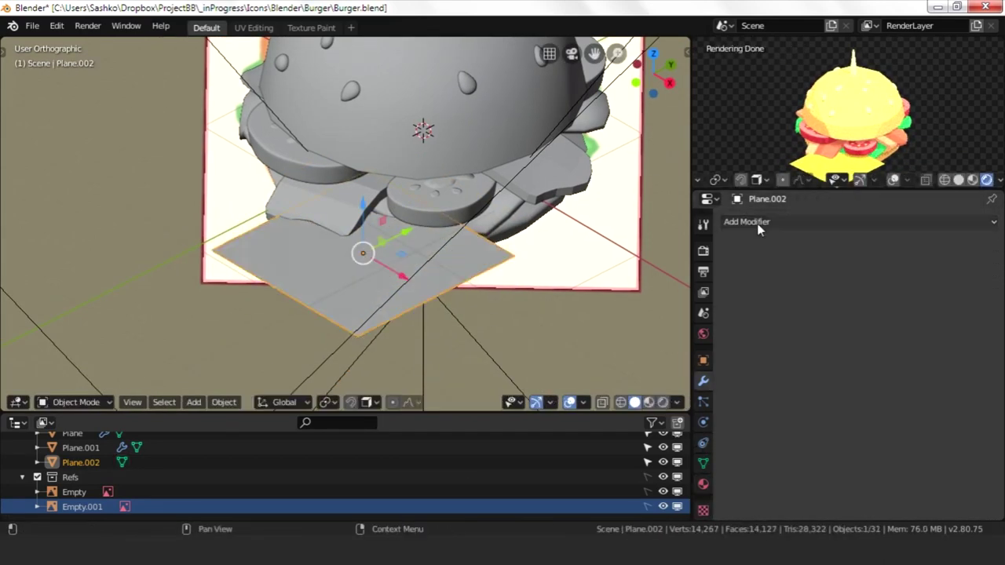
left_click(860, 221)
left_click(816, 369)
middle_click_drag(440, 236, 502, 236)
left_click(860, 221)
left_click(707, 262)
left_click(729, 245)
left_click(824, 270)
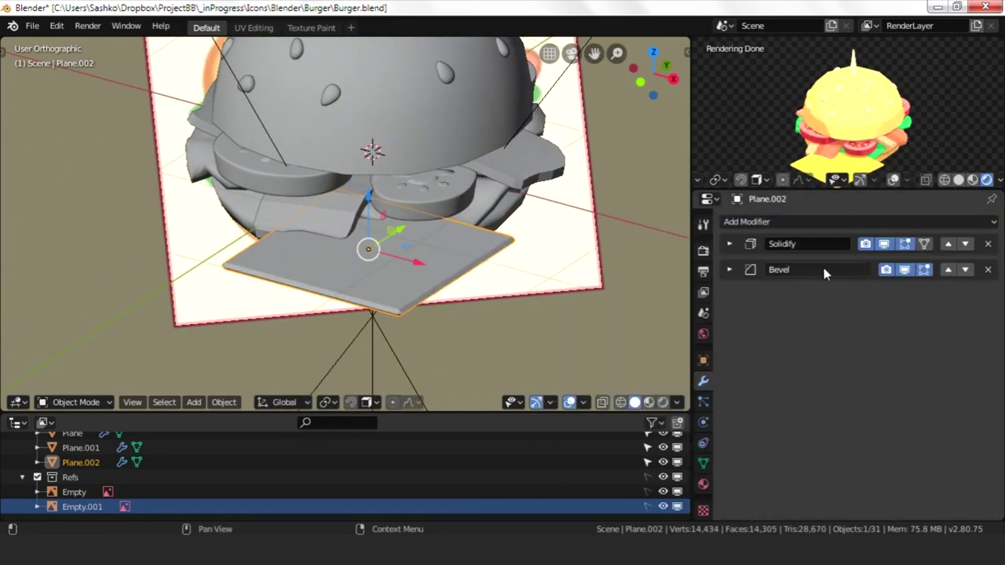
left_click(948, 269)
middle_click_drag(408, 259, 462, 256)
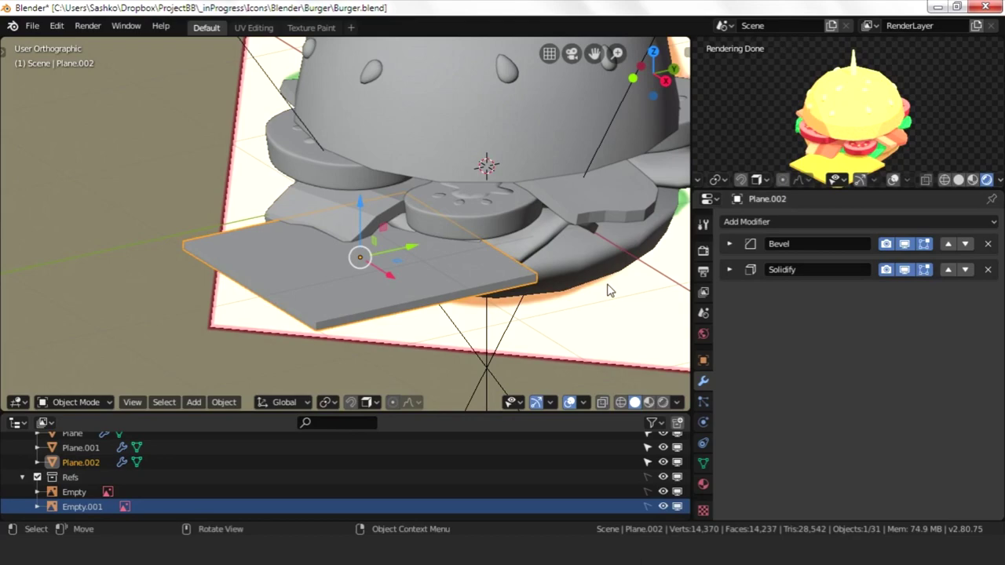
key("ctrl+z")
- Move and tilt the plane so it tucks under the top bun, checking through the camera
mouse_move(420, 248)
middle_mouse_down()
mouse_move(512, 264)
mouse_move(539, 307)
middle_mouse_up()
key("g")
left_click(512, 265)
key("r")
left_click(444, 262)
mouse_move(445, 262)
middle_mouse_down()
mouse_move(460, 146)
mouse_move(484, 255)
middle_mouse_up()
key("r")
left_click(494, 255)
key("KP_0")
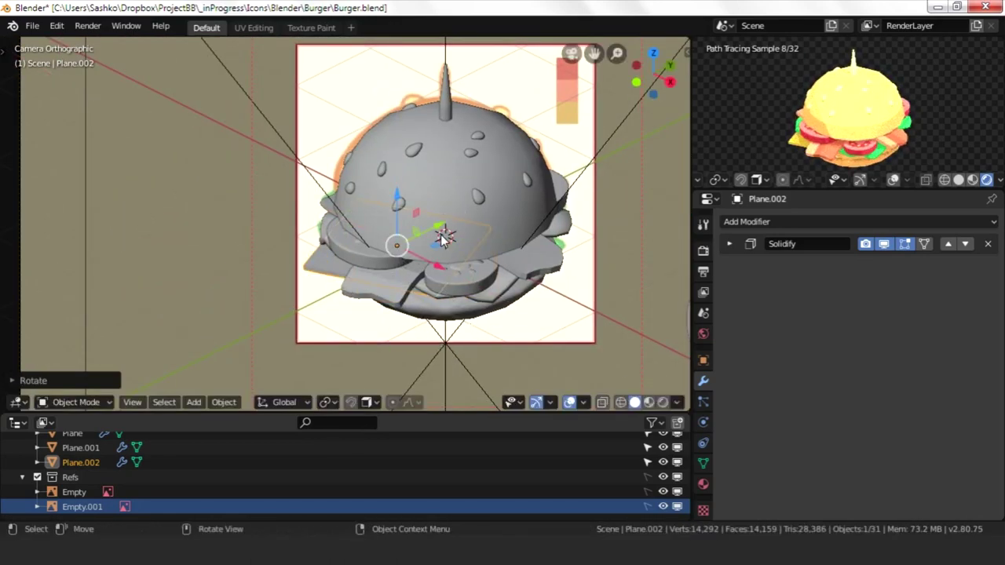
middle_click_drag(418, 308, 353, 267)
key("KP_Decimal")
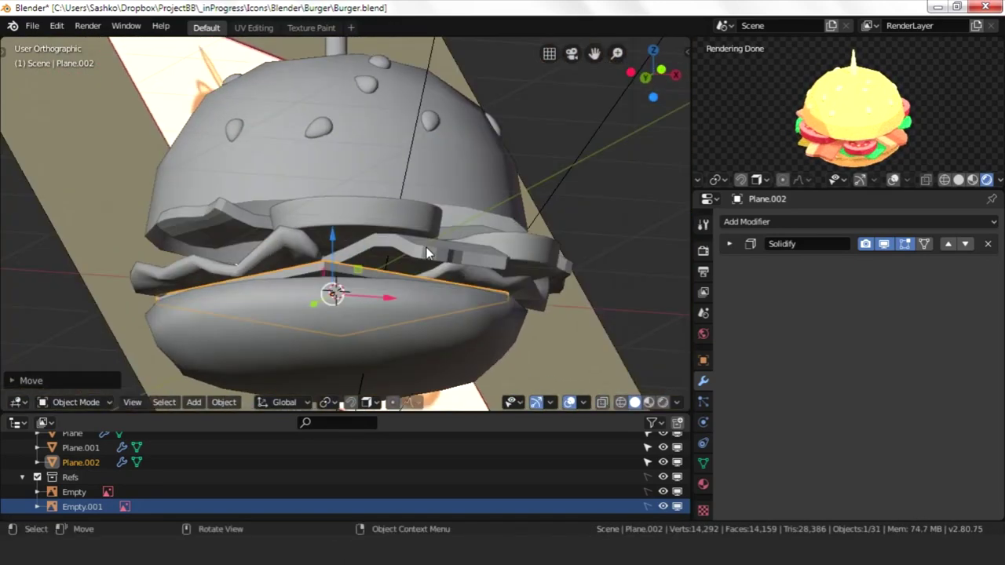
- Bend the slice edge downward using proportional editing with Inverse Square falloff
key("Tab")
key("KP_3")
key("g")
left_click(270, 239)
key("o")
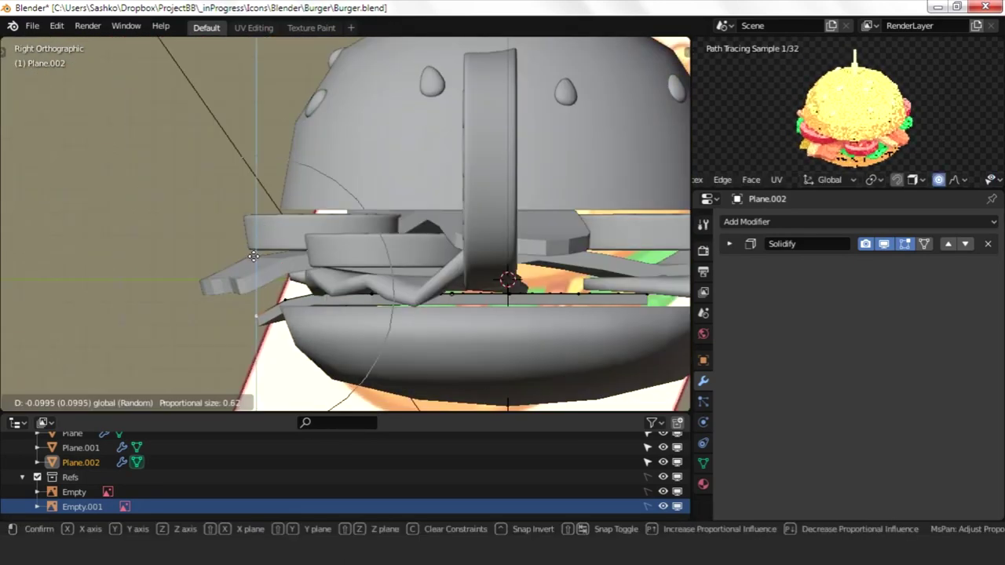
key("shift+o")
left_click(565, 316)
key("g")
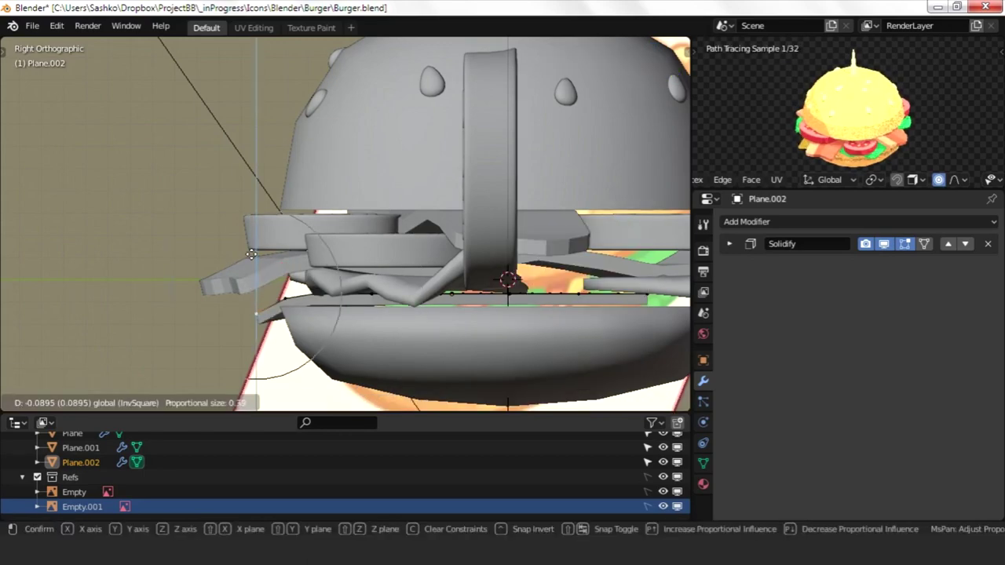
left_click(250, 260)
key("Tab")
- Duplicate the slice plane and start rotating the copy
mouse_move(430, 240)
middle_mouse_down()
mouse_move(466, 277)
mouse_move(465, 296)
mouse_move(436, 290)
middle_mouse_up()
scroll(465, 297, "down", 2)
right_click(224, 322)
scroll(434, 274, "down", 2)
key("shift+d")
key("r")
left_click(493, 263)
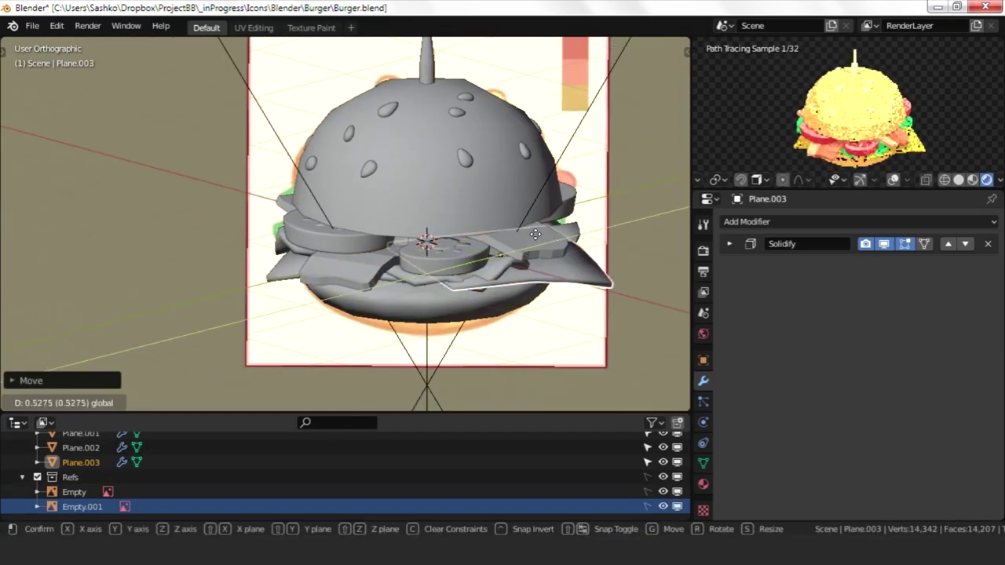
- Place the duplicated cheese slice and rotate it around Z at the burger's edge
left_click(525, 237)
middle_click_drag(525, 237, 409, 205)
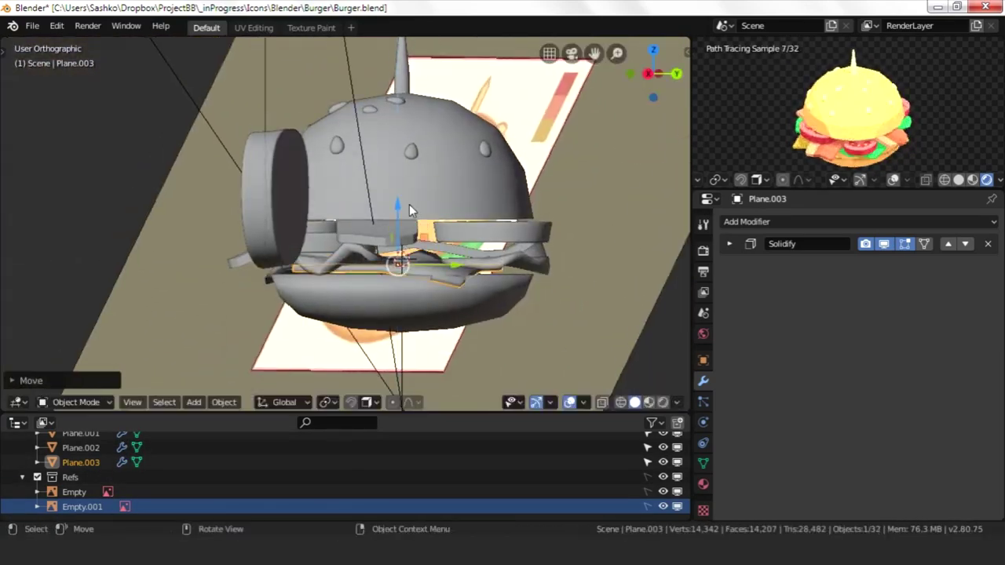
key("KP_3")
scroll(409, 208, "up", 3)
key("r")
key("z")
left_click(479, 271)
middle_click_drag(479, 271, 533, 294)
key("KP_0")
key("r")
key("z")
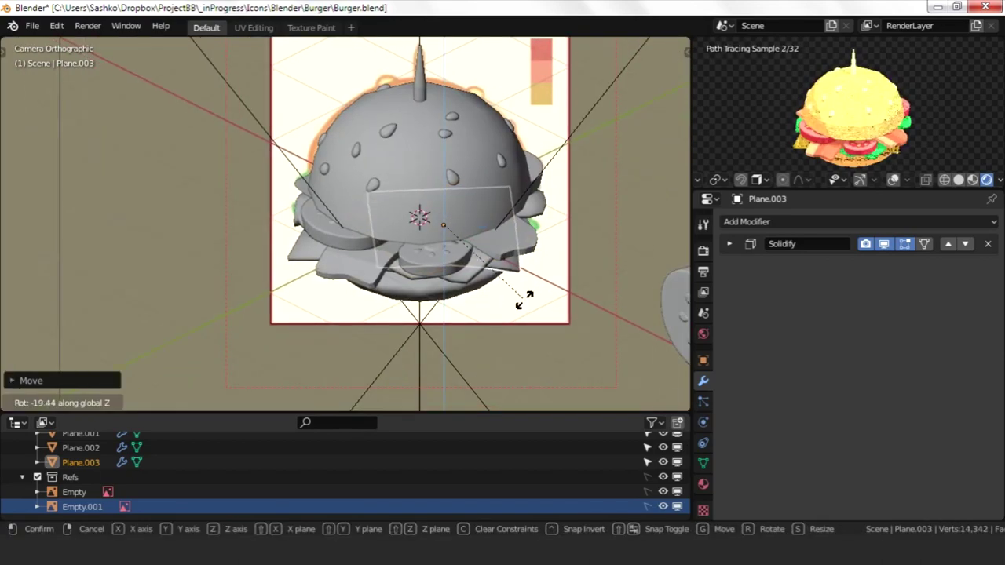
left_click(531, 265)
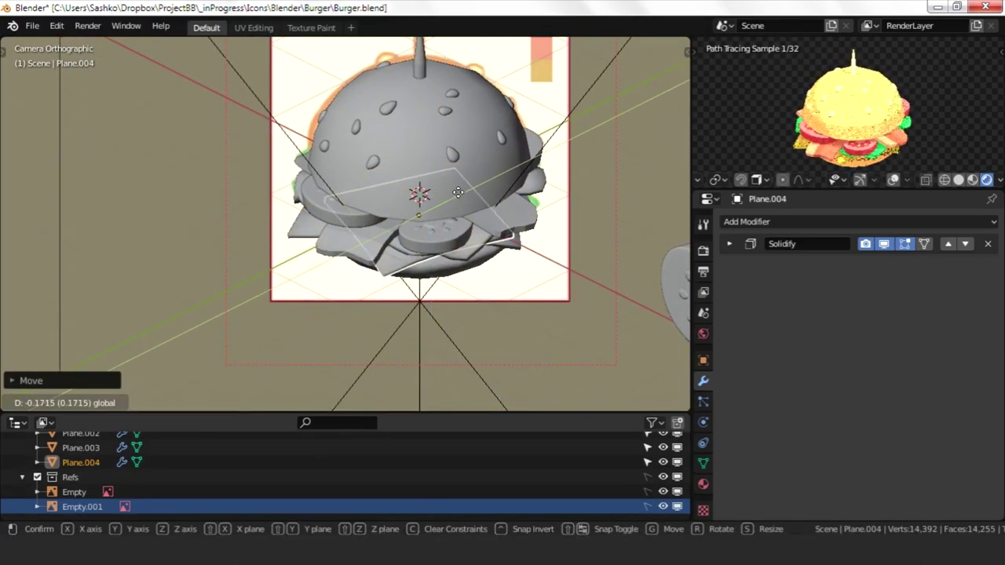
- Move another cheese slice copy and rotate it around Z along the middle layer
left_click(534, 191)
scroll(333, 195, "up", 2)
key("g")
mouse_move(534, 191)
middle_mouse_down()
mouse_move(333, 195)
mouse_move(455, 236)
middle_mouse_up()
left_click(323, 218)
key("r")
key("z")
left_click(398, 278)
- Rotate a further slice copy around Z and lower it vertically
key("KP_0")
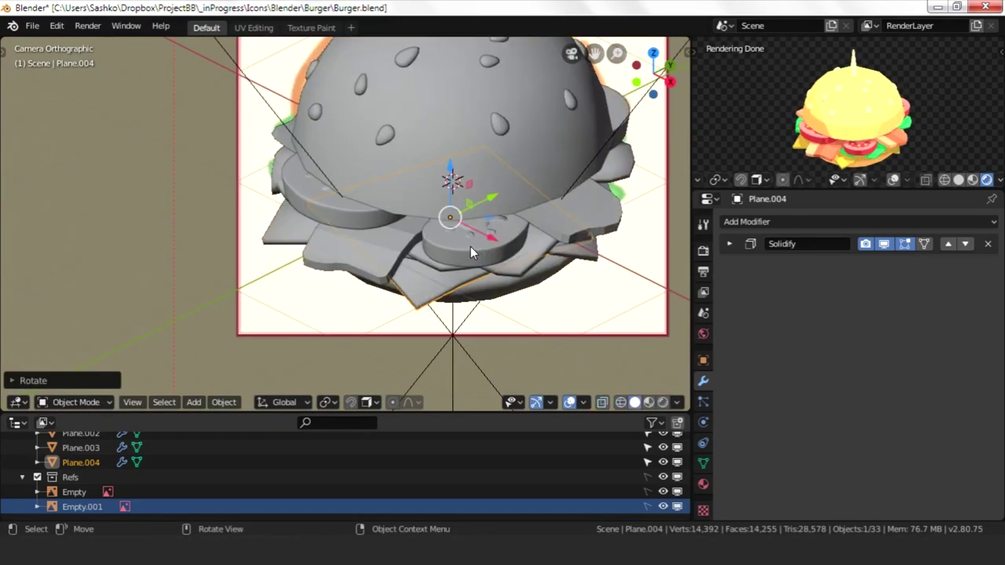
middle_click_drag(620, 218, 471, 236)
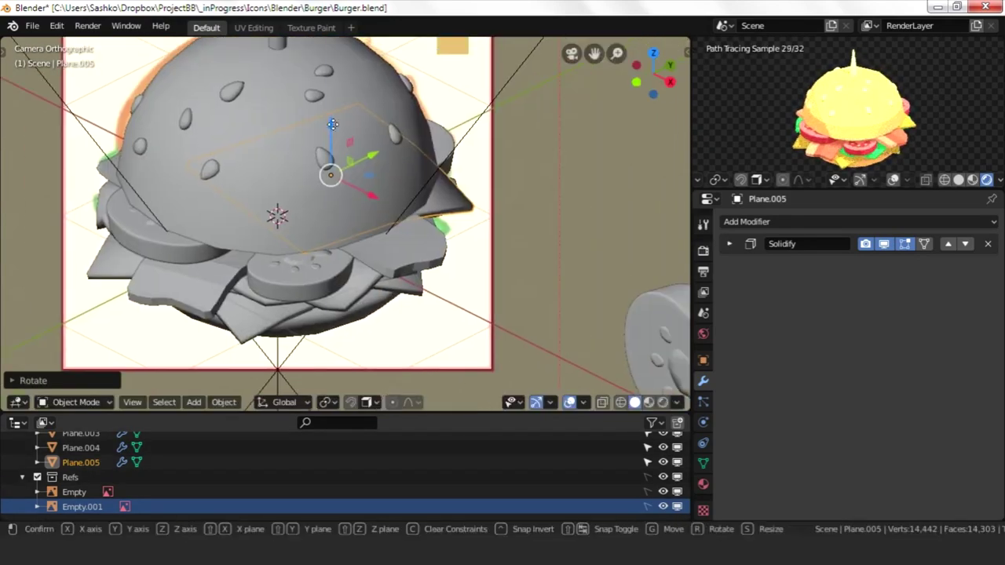
scroll(393, 275, "down", 5)
scroll(345, 136, "up", 8)
key("r")
key("z")
left_click(518, 259)
key("g")
key("z")
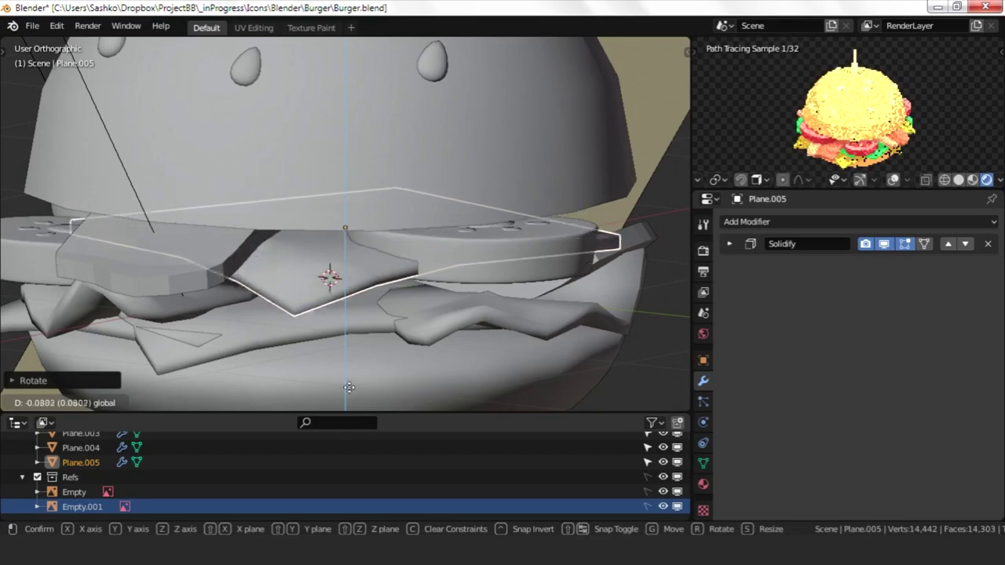
- Bevel one corner vertex of the slice to round it off
key("Tab")
middle_click_drag(417, 148, 377, 188)
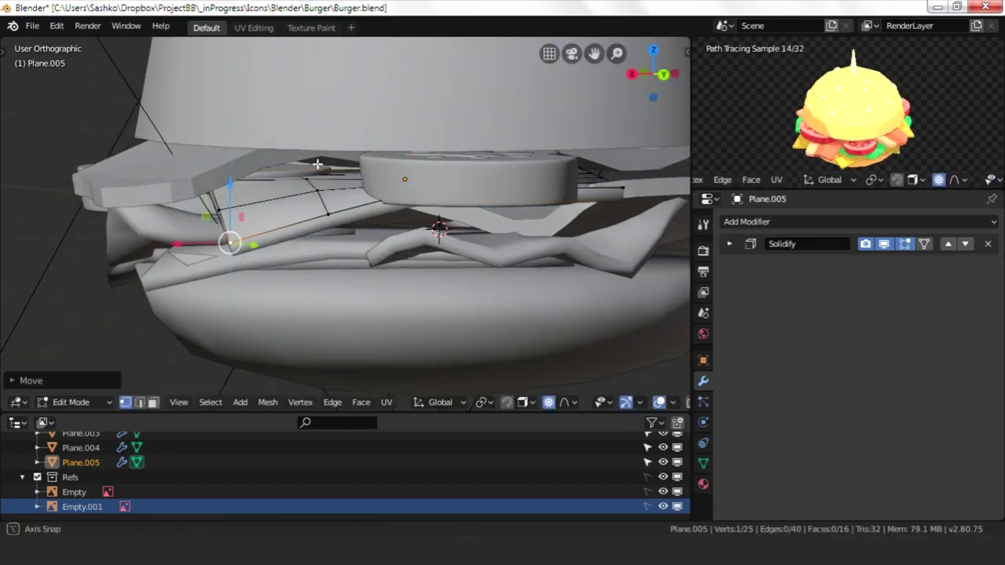
left_click(386, 182)
left_click(460, 174)
mouse_move(460, 174)
middle_mouse_down()
mouse_move(511, 242)
mouse_move(403, 261)
middle_mouse_up()
key("Tab")
key("ctrl+shift+b")
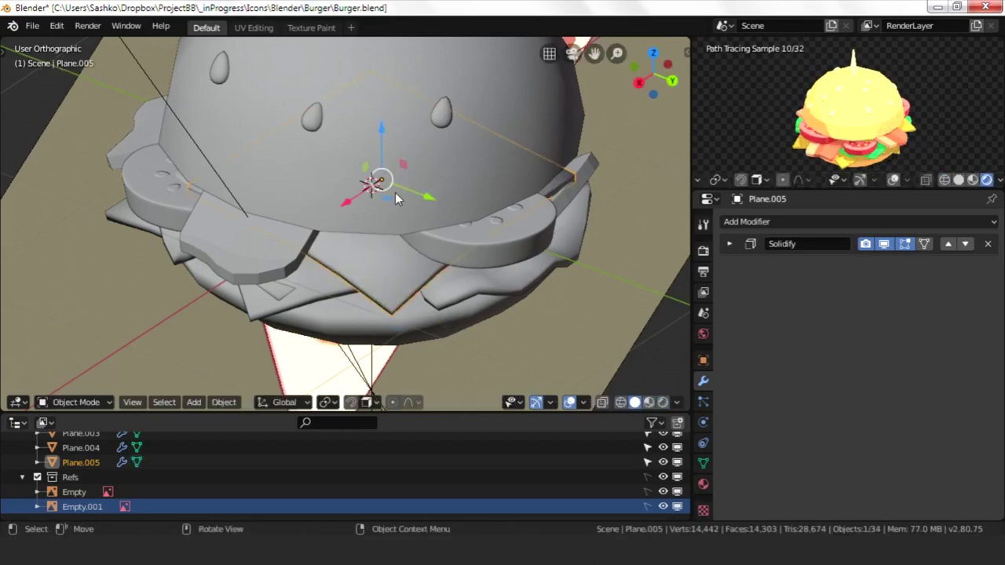
mouse_move(282, 255)
middle_mouse_down()
mouse_move(344, 236)
mouse_move(331, 220)
middle_mouse_up()
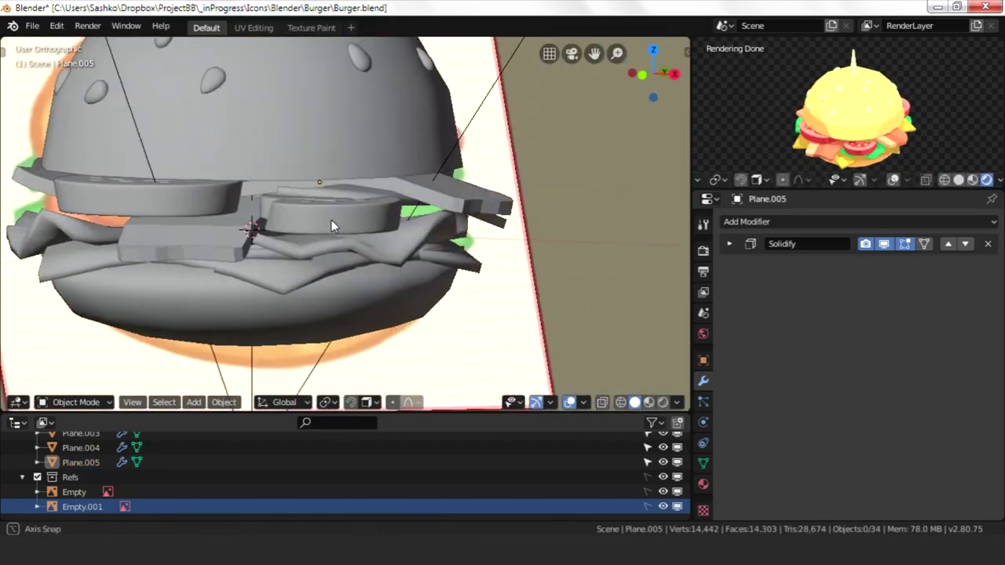
left_click(286, 245)
- Duplicate the round piece Circle.003 and begin rotating the copy around Z
key("shift+d")
left_click(442, 246)
key("KP_0")
key("r")
key("z")
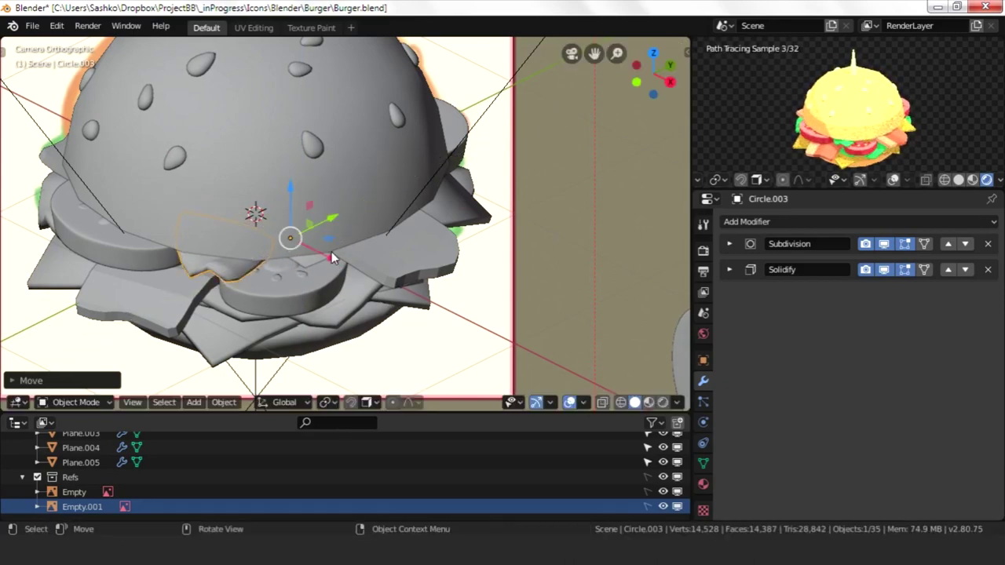
- Rotate Circle.003 around Z and move it among the burger layers
scroll(370, 204, "down", 2)
key("r")
key("z")
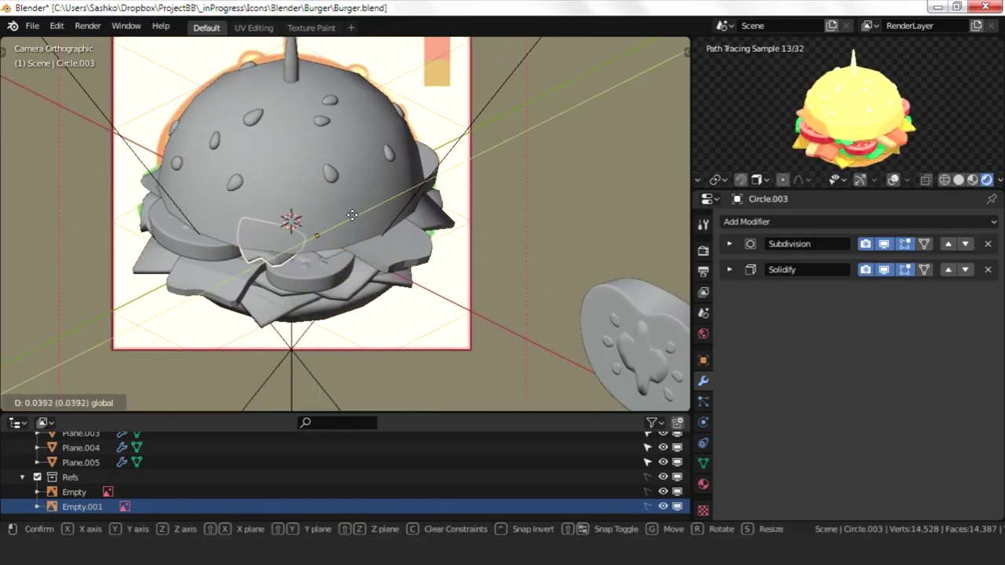
left_click(352, 214)
scroll(303, 249, "down", 5)
scroll(303, 249, "up", 8)
key("g")
left_click(417, 293)
mouse_move(417, 294)
middle_mouse_down()
mouse_move(416, 337)
mouse_move(395, 346)
middle_mouse_up()
key("r")
left_click(395, 347)
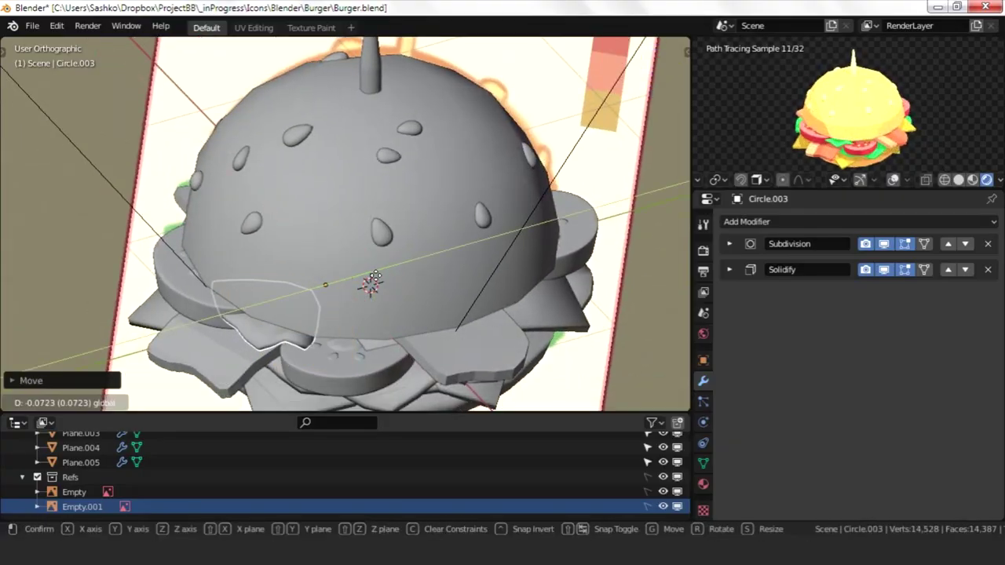
left_click(375, 278)
- Knife-cut Circle.003 in wireframe Edit Mode and delete the unwanted faces
key("Tab")
key("shift+z")
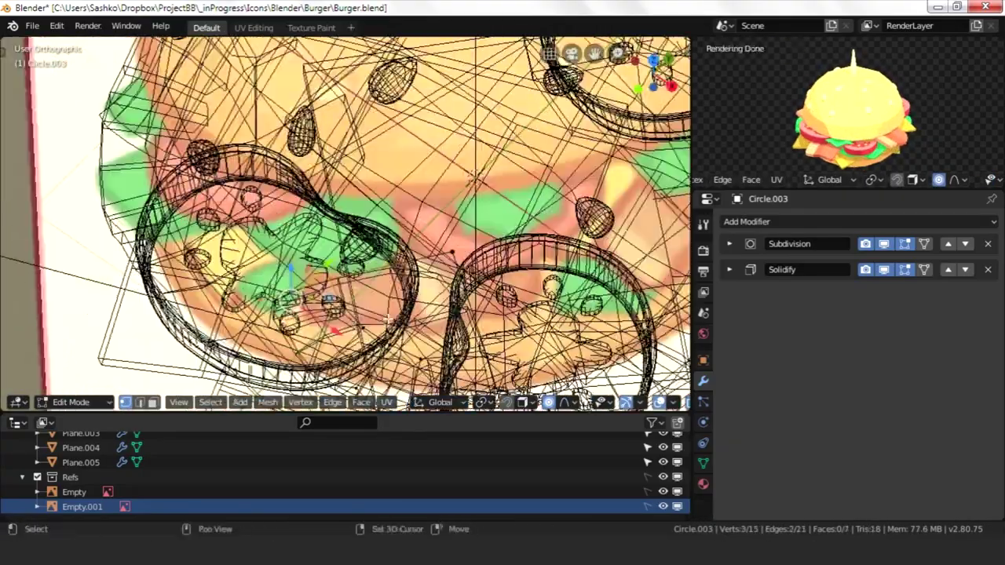
key("k")
key("Escape")
middle_click_drag(437, 178, 408, 236)
key("x")
middle_click_drag(399, 338, 378, 258)
key("Tab")
- Rotate and move the trimmed Circle.003 to tuck under the top bun rim
right_click(307, 318)
key("Escape")
middle_click_drag(525, 289, 540, 248)
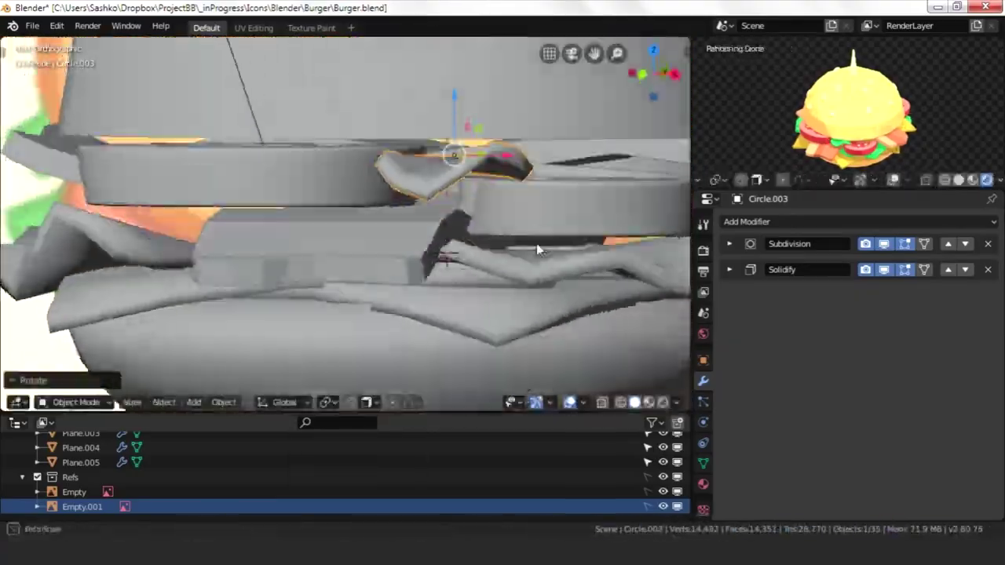
key("g")
left_click(501, 198)
left_click(479, 85)
- Select the slice plane and enter Edit Mode on its vertices
scroll(521, 179, "down", 4)
middle_click_drag(522, 179, 485, 194)
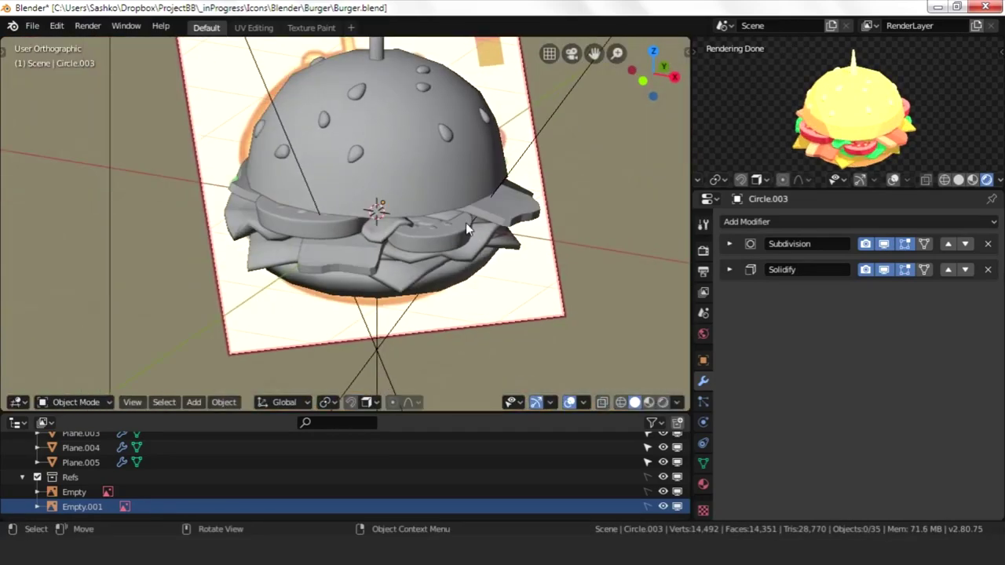
left_click(485, 194)
key("Tab")
scroll(302, 321, "up", 4)
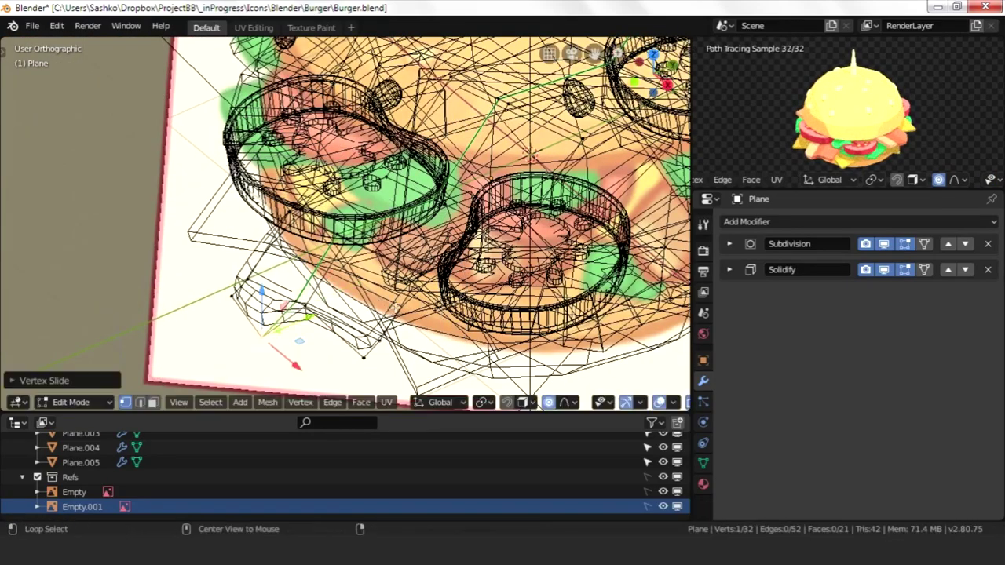
- Finish sliding the plane's vertex and check the top bun's mesh
left_click(418, 330)
scroll(419, 330, "down", 3)
key("Tab")
left_click(474, 176)
middle_click_drag(474, 176, 541, 234)
key("Tab")
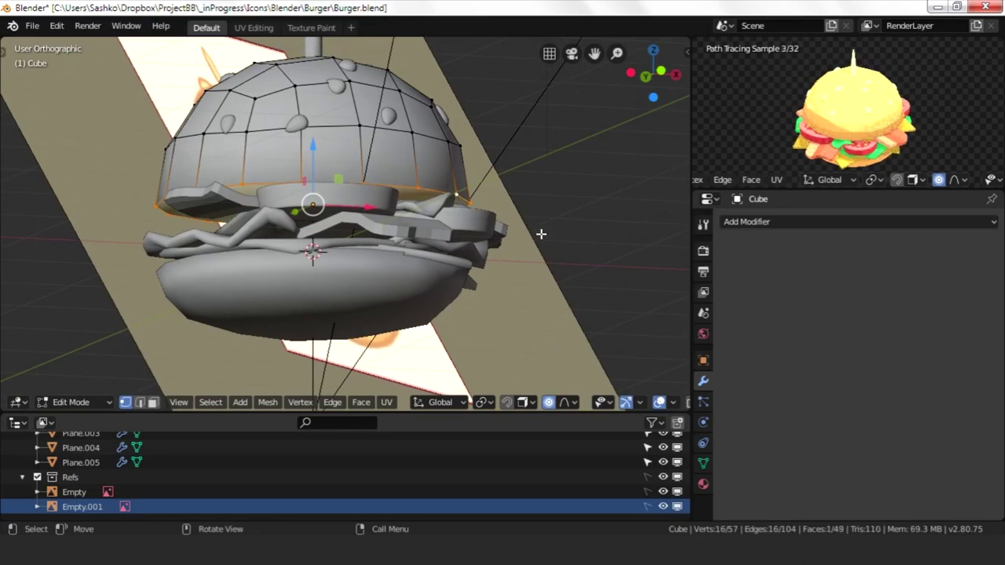
key("Tab")
middle_click_drag(500, 225, 459, 311)
scroll(410, 287, "up", 4)
- Apply rotation and scale to the bottom bun, Cube.001
left_click(411, 287)
key("Tab")
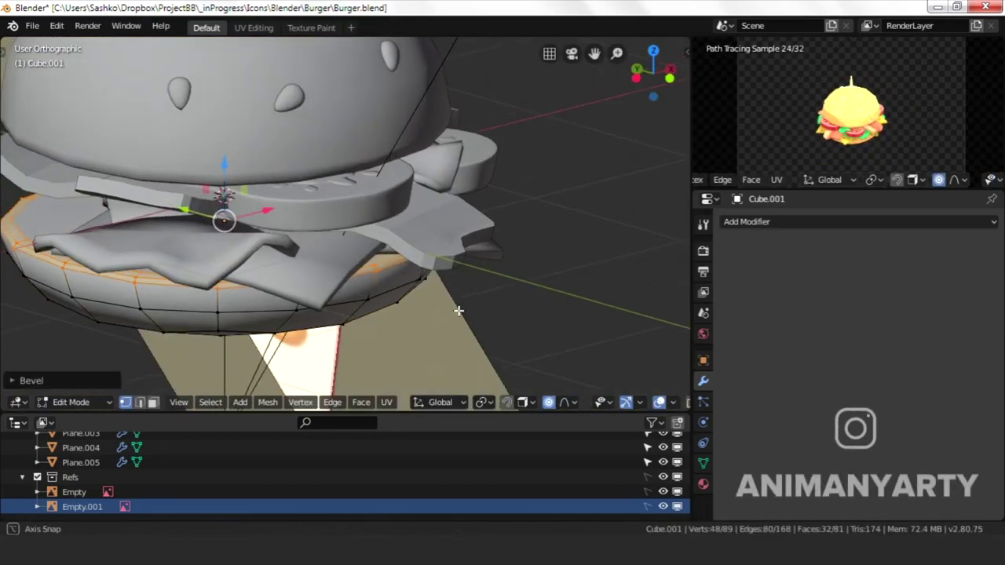
key("Tab")
key("ctrl+a")
left_click(399, 316)
- Bevel the bottom bun's rim edge loop and return to Object Mode in camera view
key("Tab")
middle_click_drag(399, 317, 480, 317)
key("ctrl+b")
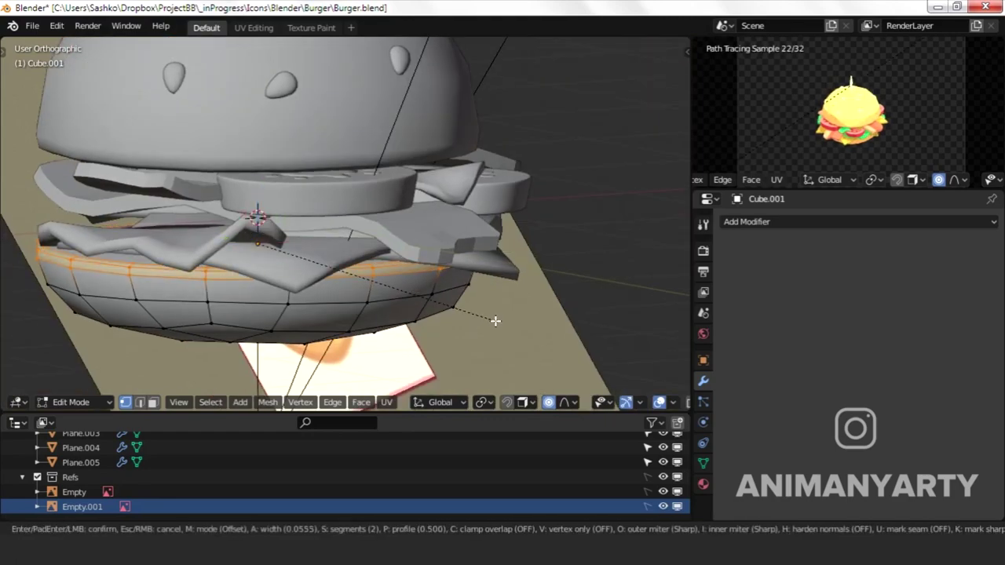
left_click(495, 320)
key("Tab")
middle_click_drag(399, 275, 279, 293)
key("KP_0")
left_click(32, 26)
key("Escape")
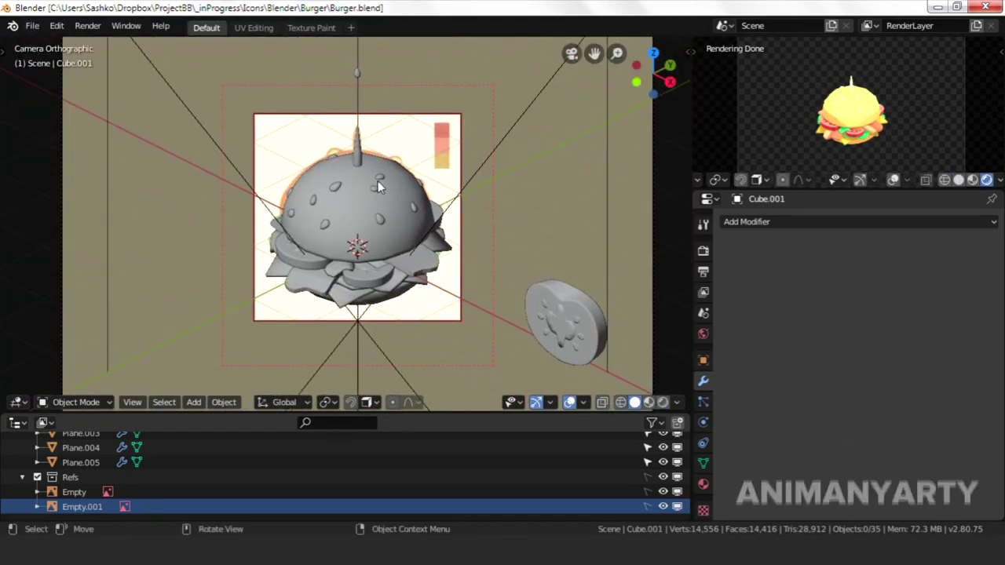